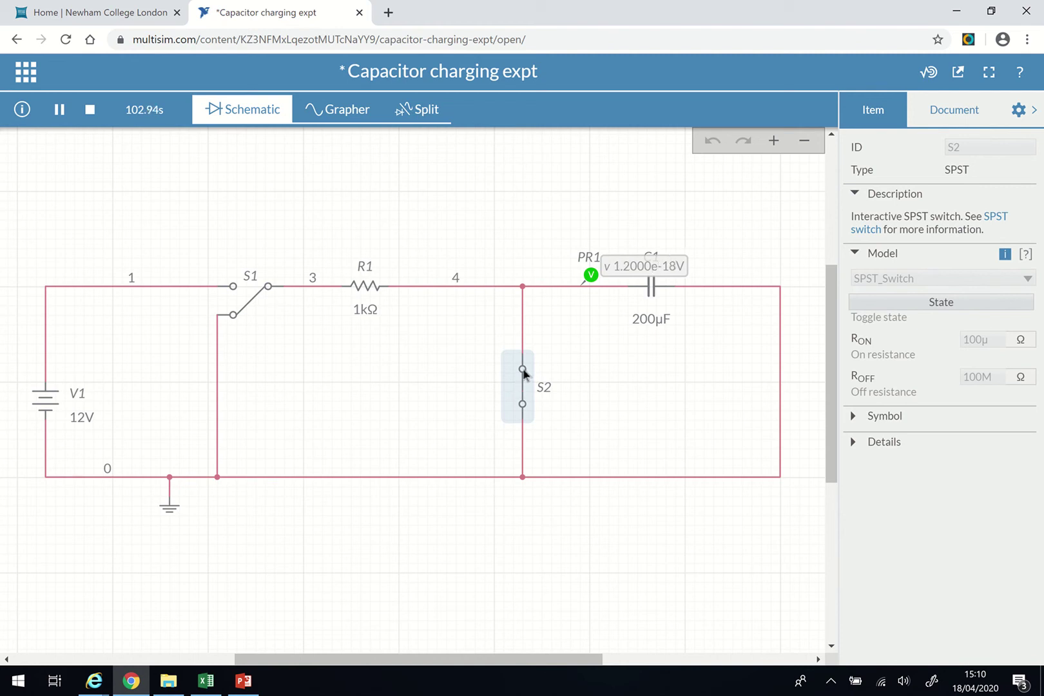
# - Toggle switch S2 open, closed, then open again so the C1 probe reads 12.000pV
pyautogui.click(522, 370)
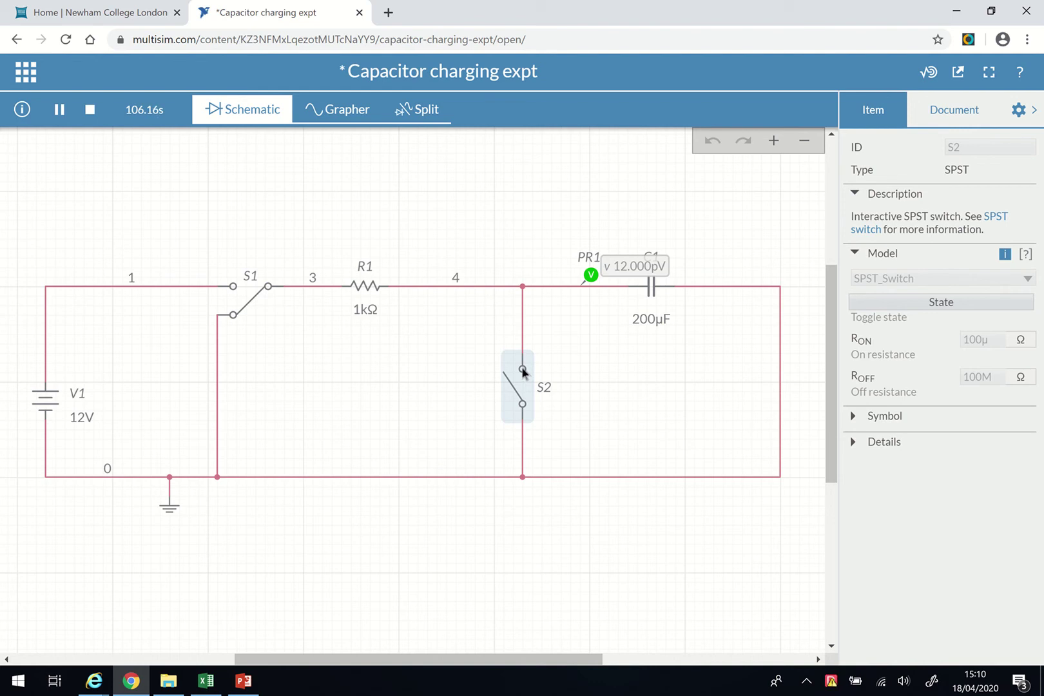
pyautogui.click(521, 369)
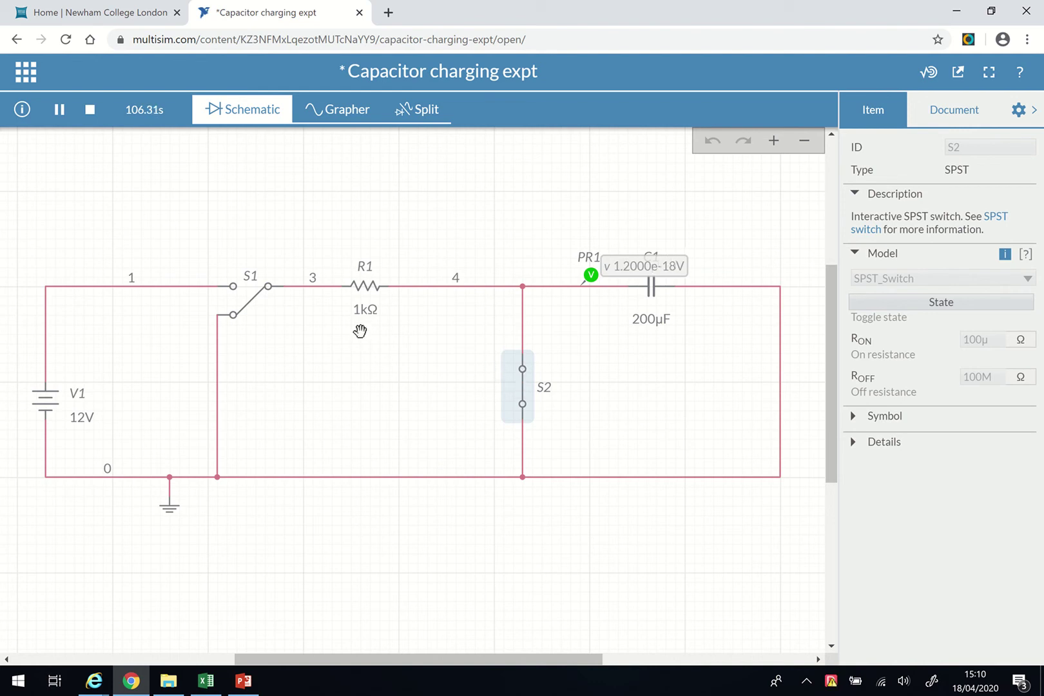
pyautogui.click(524, 373)
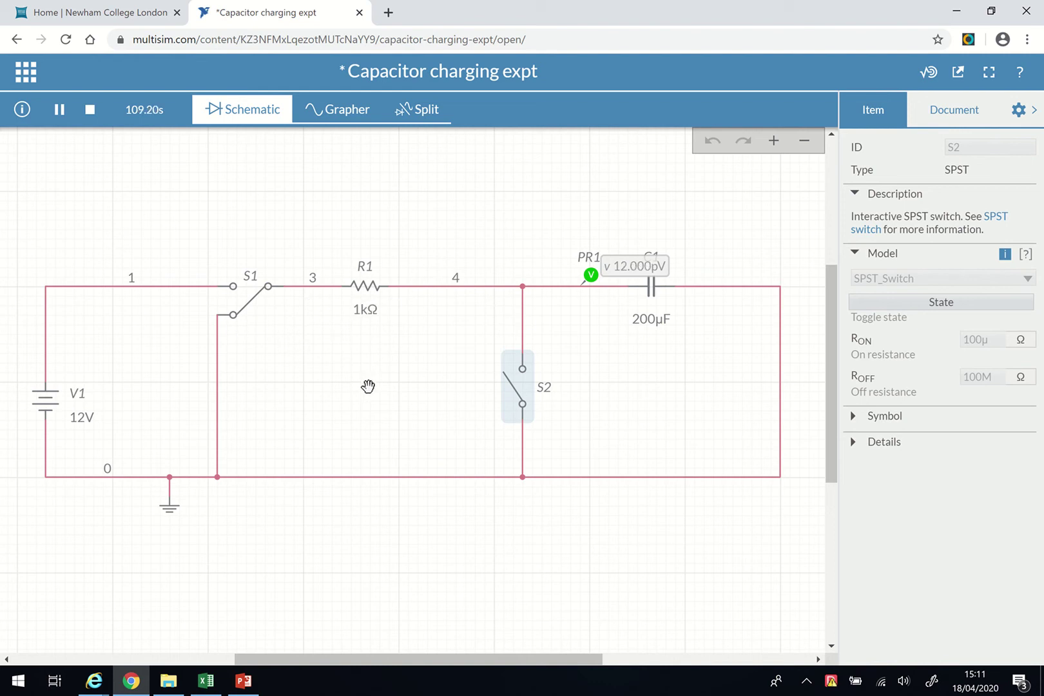
pyautogui.click(208, 682)
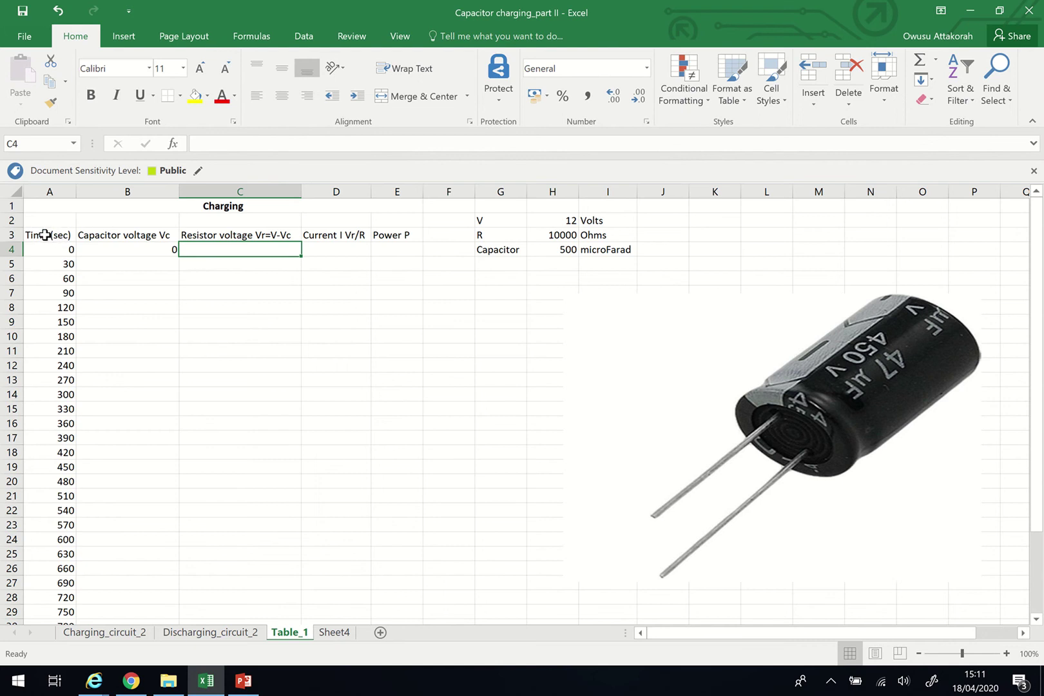
# - Review the Charging table headings from Capacitor voltage Vc to Power P and select cell C4
pyautogui.moveTo(45, 234); pyautogui.dragTo(390, 248)
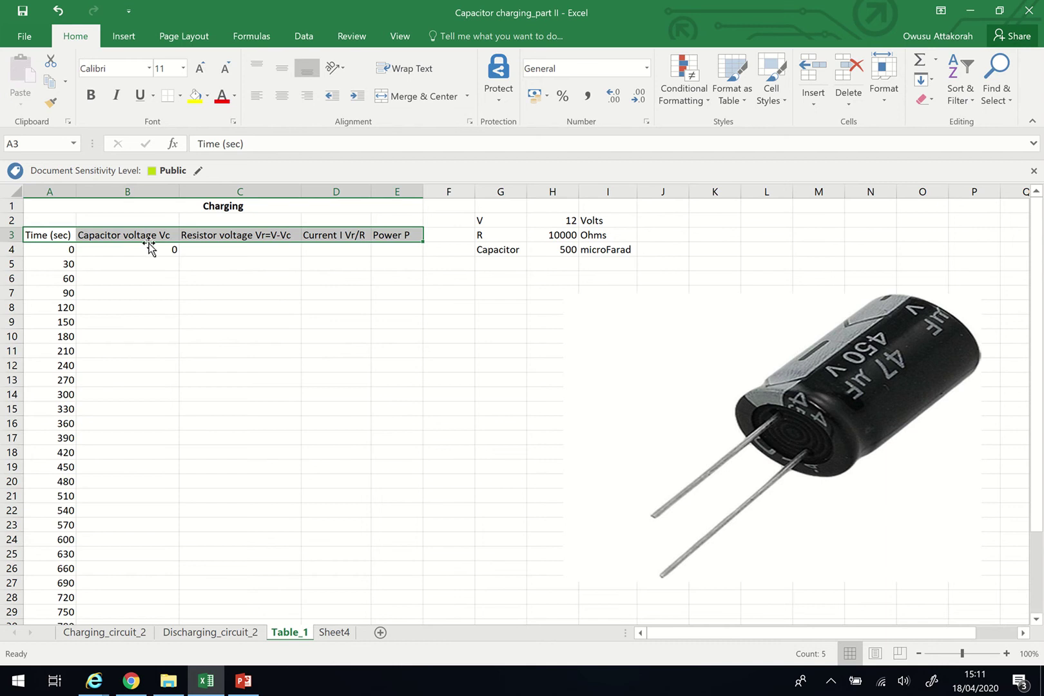
pyautogui.click(213, 349)
pyautogui.click(141, 240)
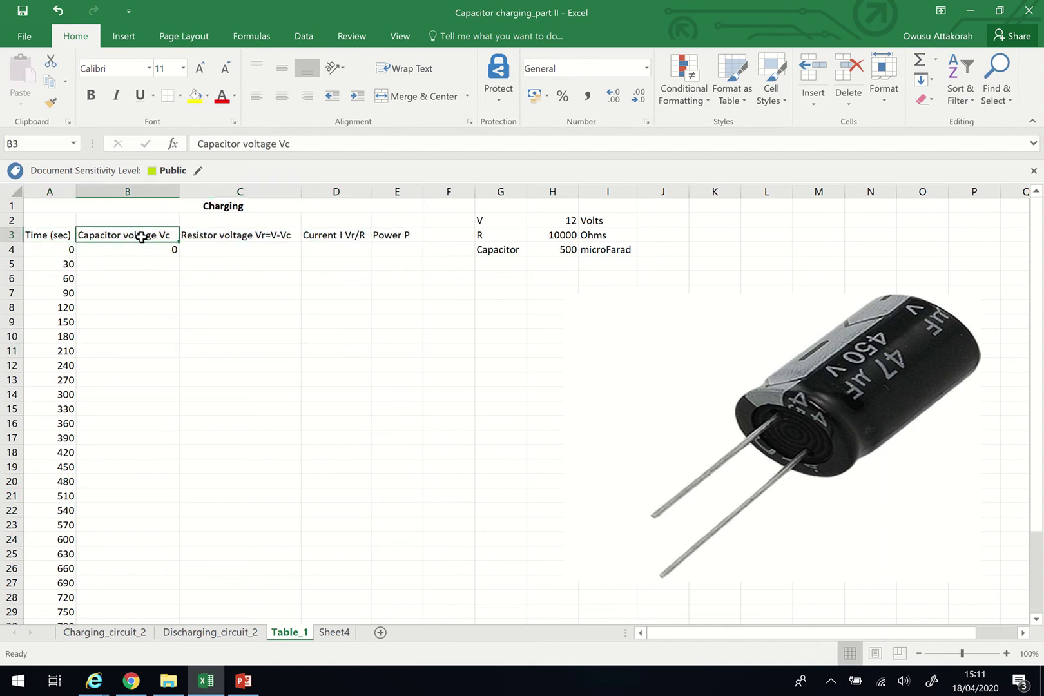
pyautogui.click(250, 238)
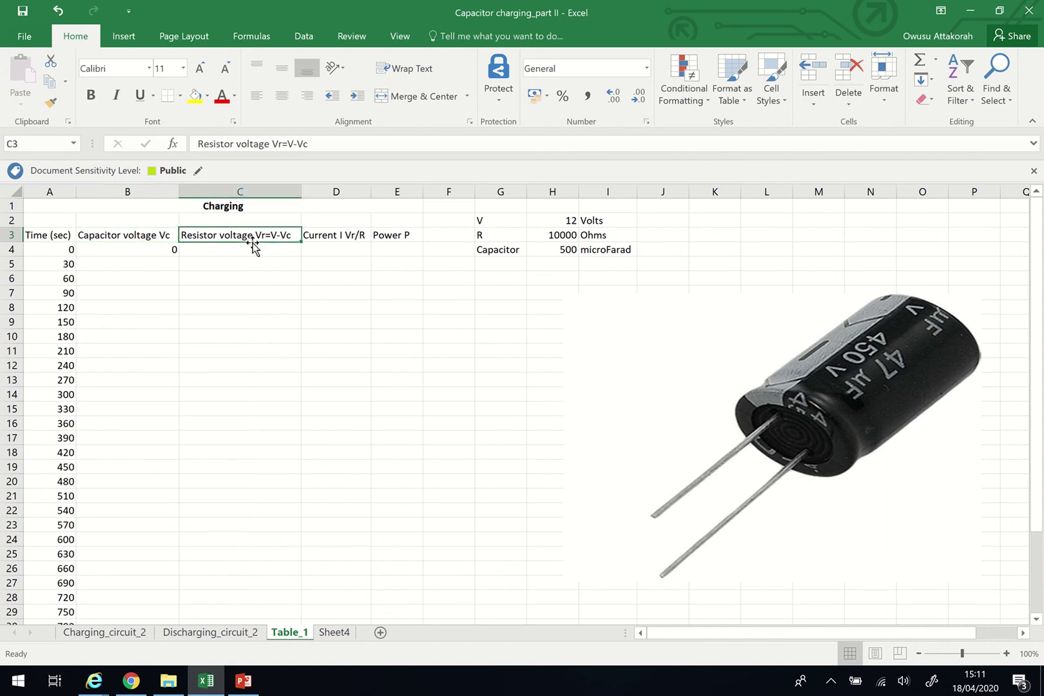
pyautogui.click(341, 238)
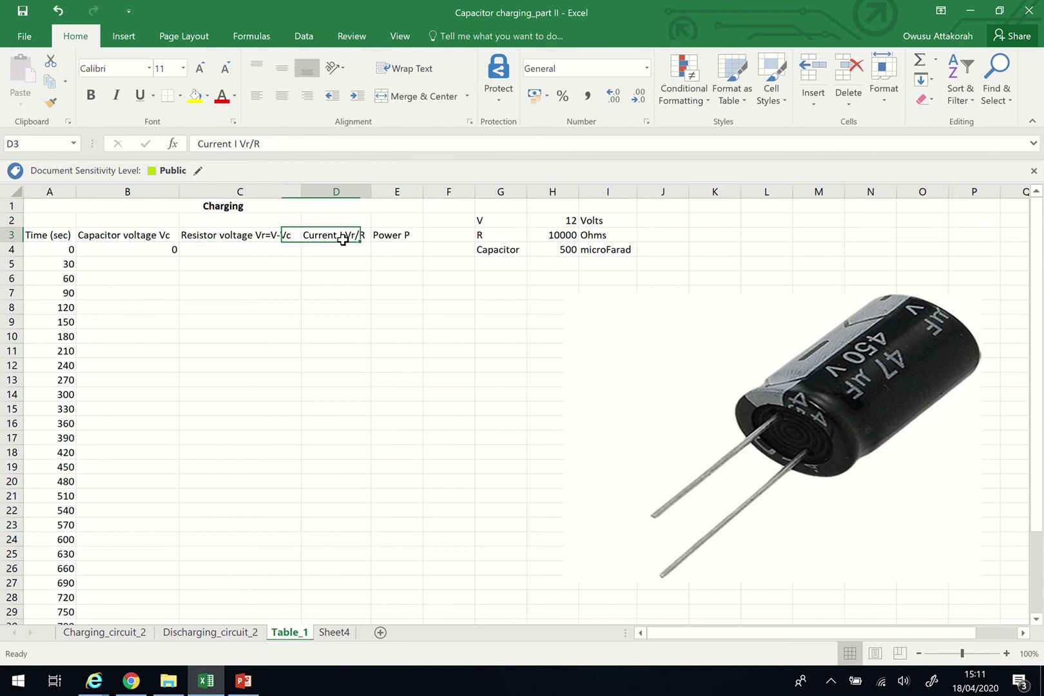
pyautogui.click(398, 239)
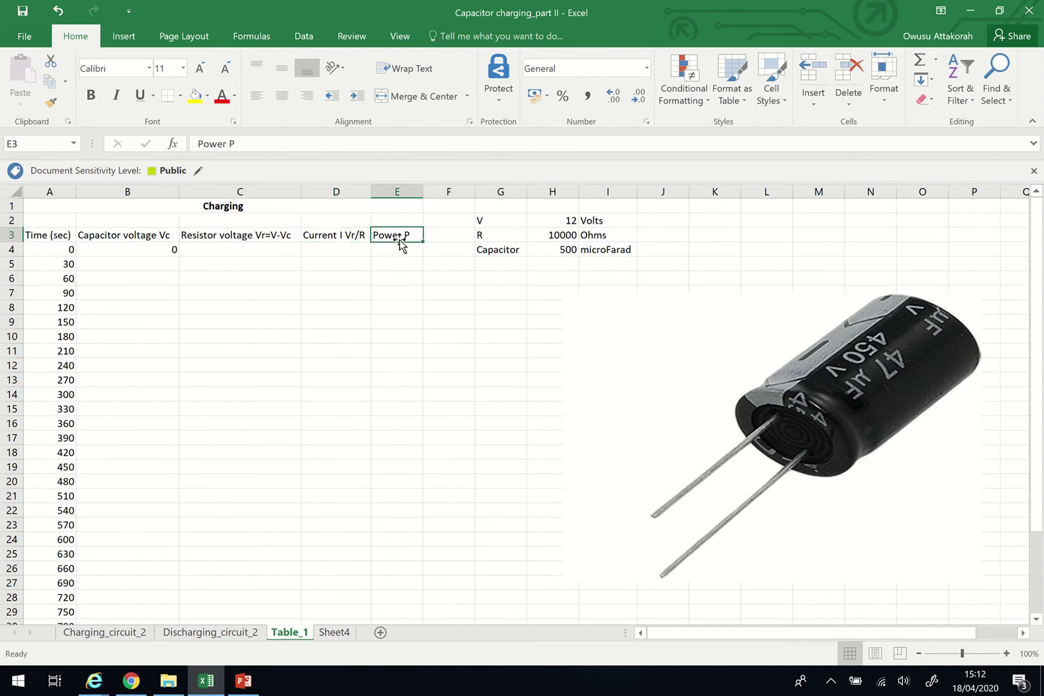
pyautogui.click(255, 247)
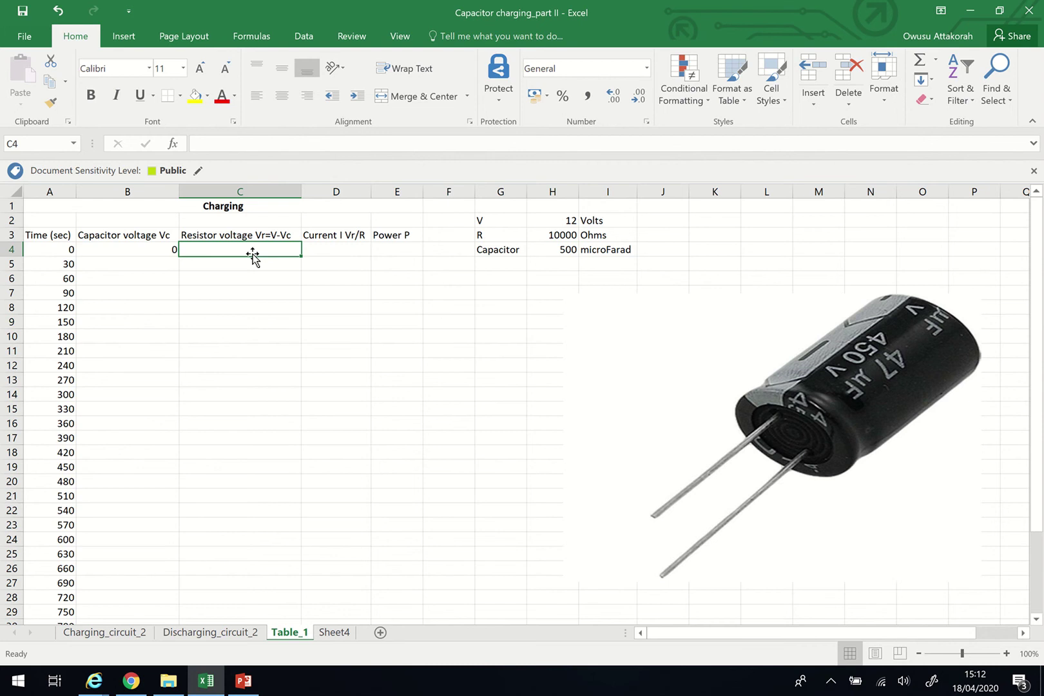
# - Enter =$H$2-B4 in C4 and fill it down the Resistor voltage Vr=V-Vc column
pyautogui.write('=')
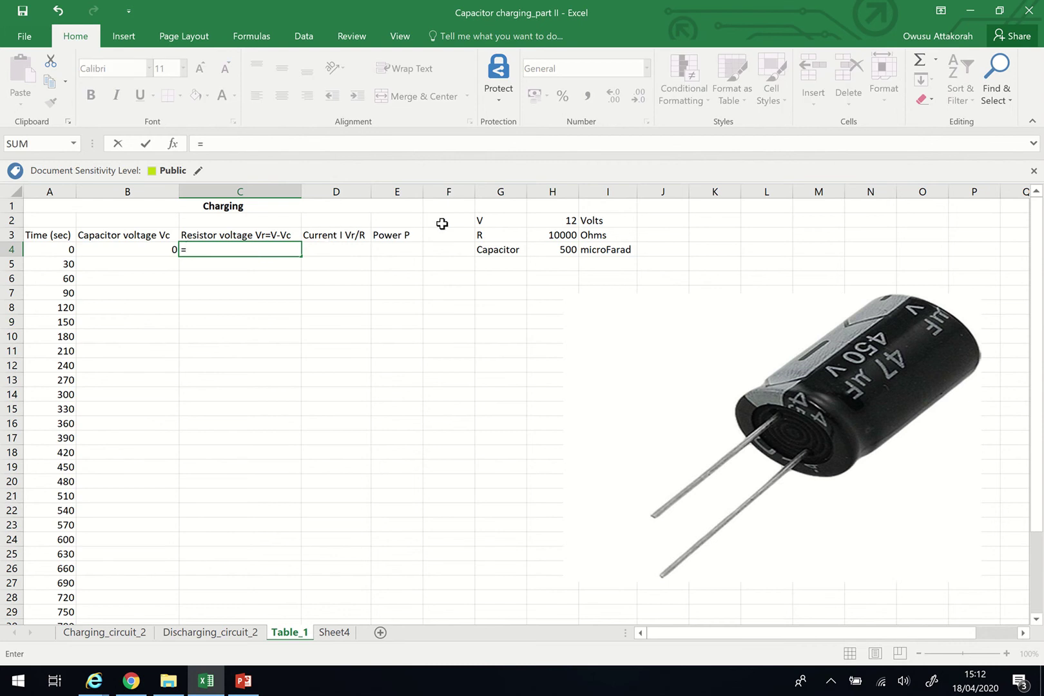
pyautogui.click(567, 219)
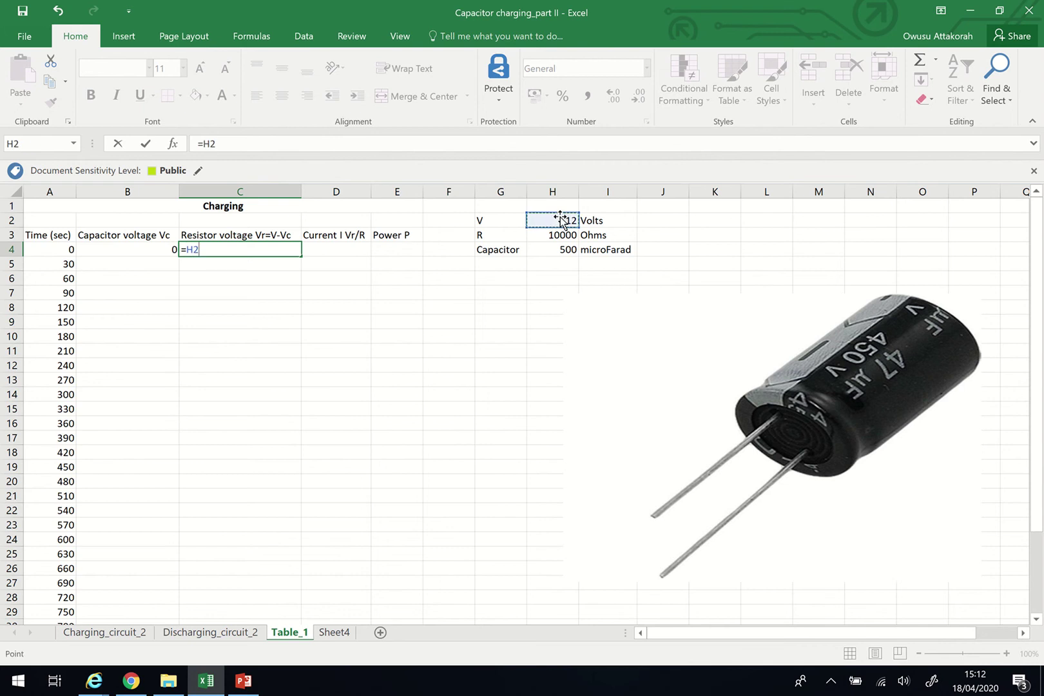
pyautogui.write('-')
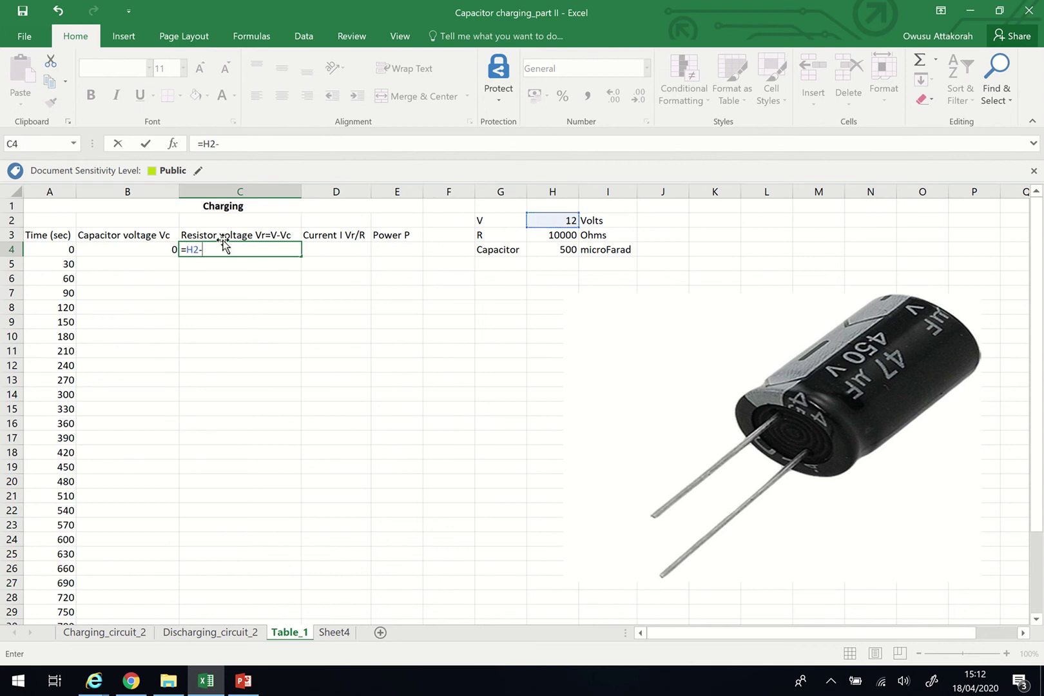
pyautogui.click(148, 248)
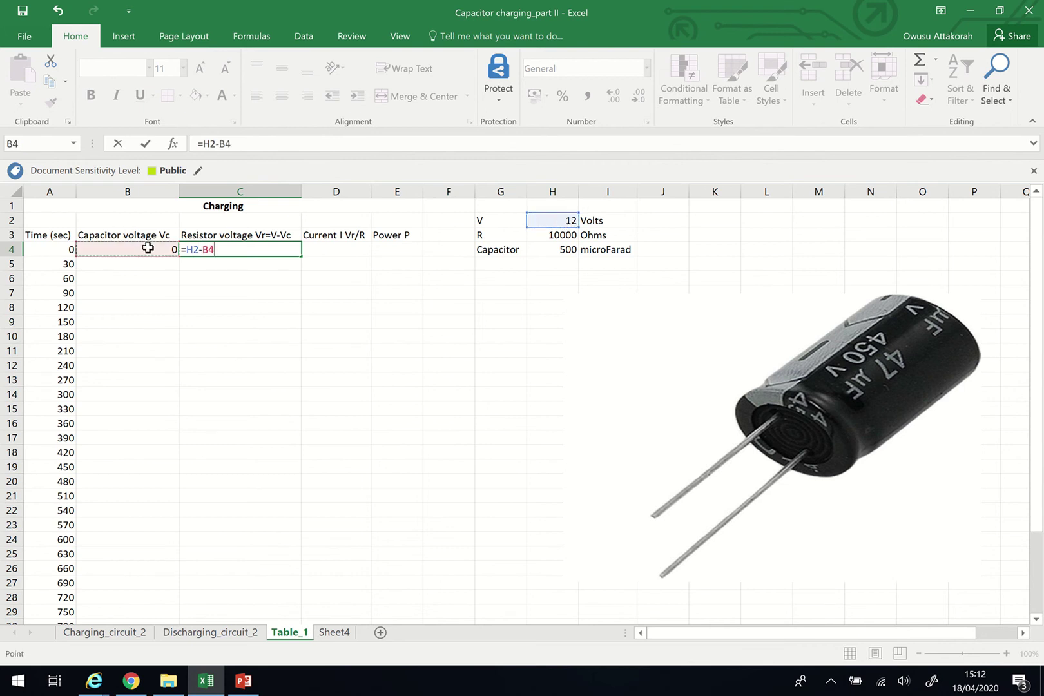
pyautogui.click(186, 250)
pyautogui.write('$')
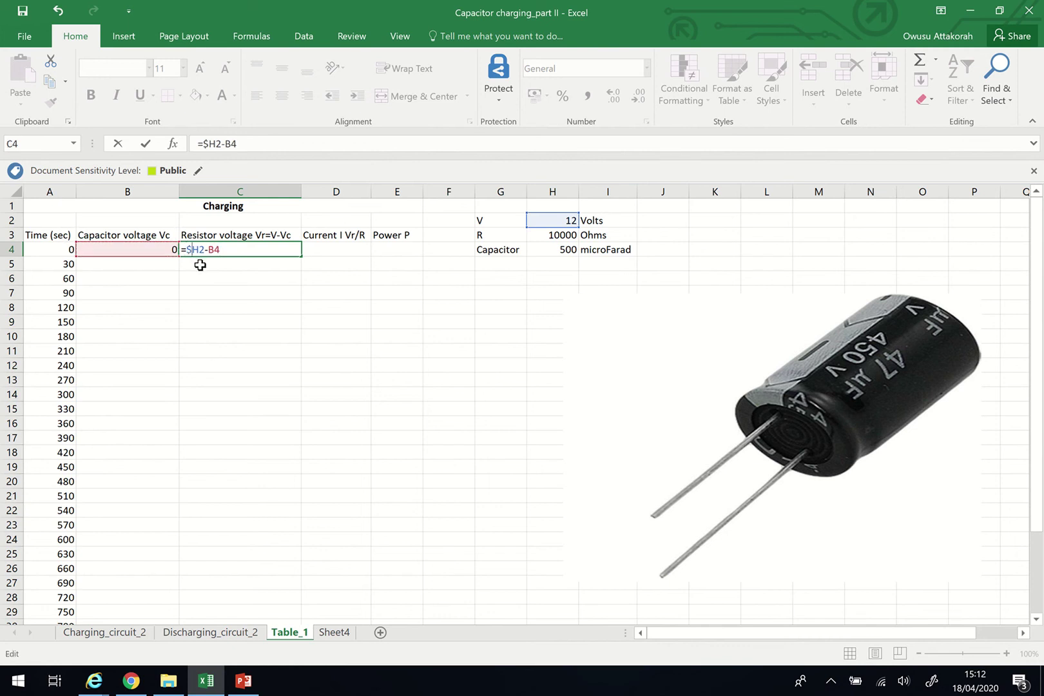
pyautogui.click(216, 143)
pyautogui.write('$')
pyautogui.press('Return')
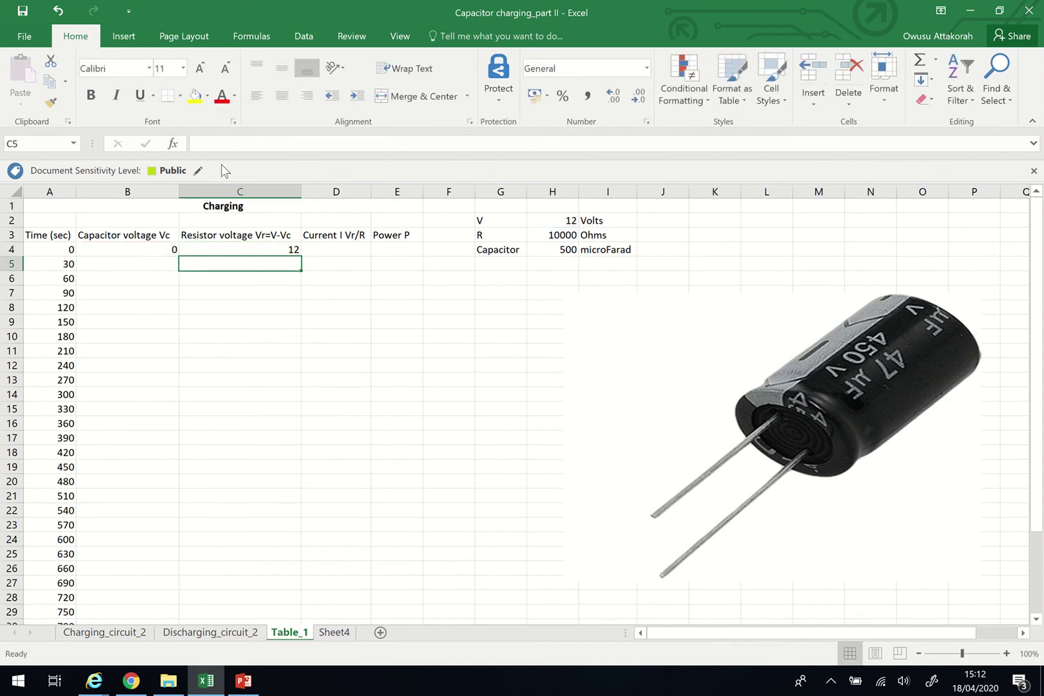
pyautogui.click(260, 245)
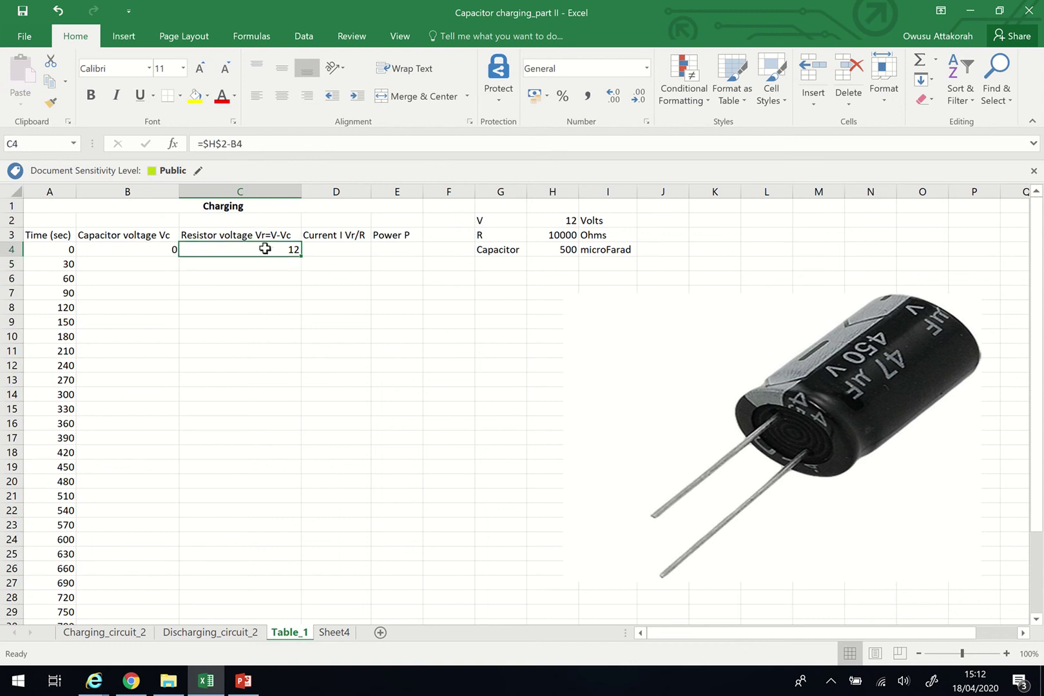
pyautogui.doubleClick(301, 258)
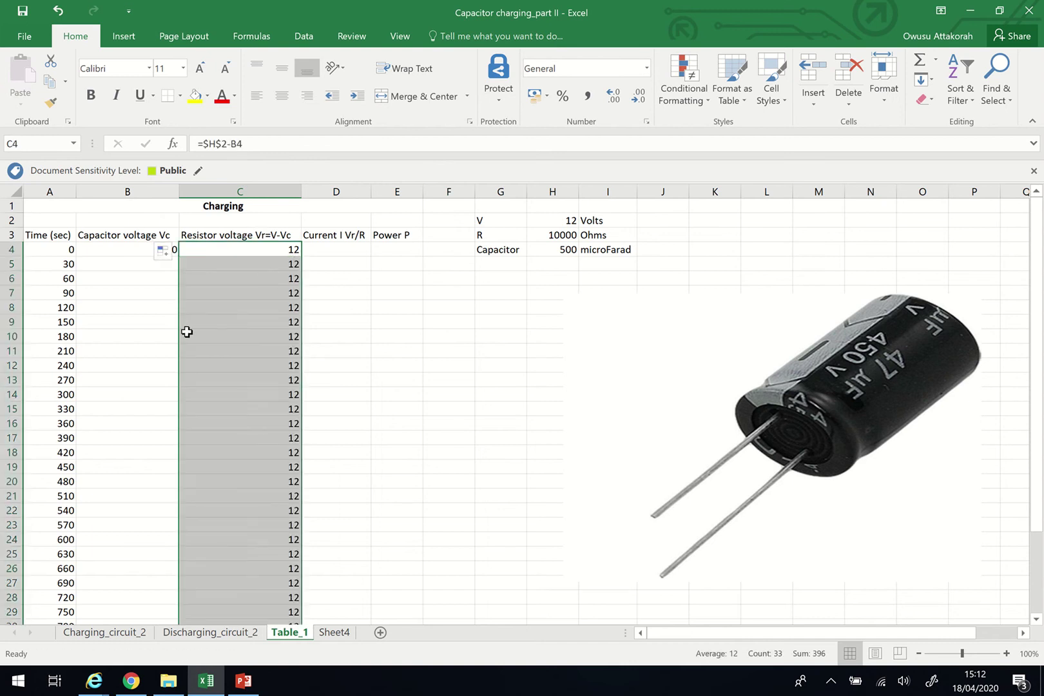
pyautogui.click(225, 317)
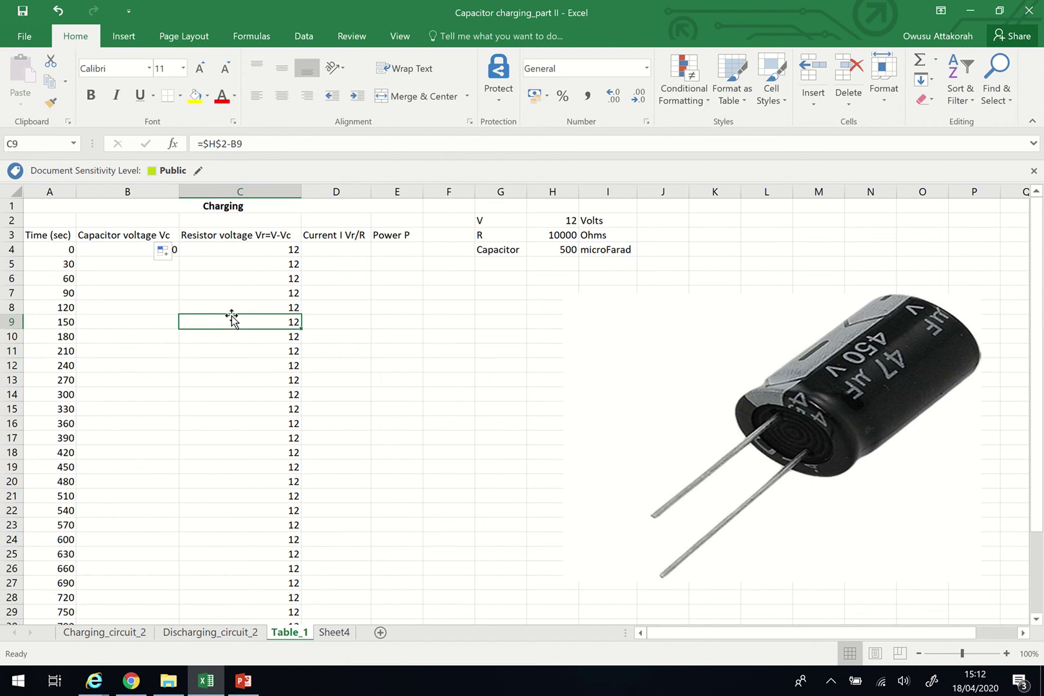
pyautogui.click(140, 260)
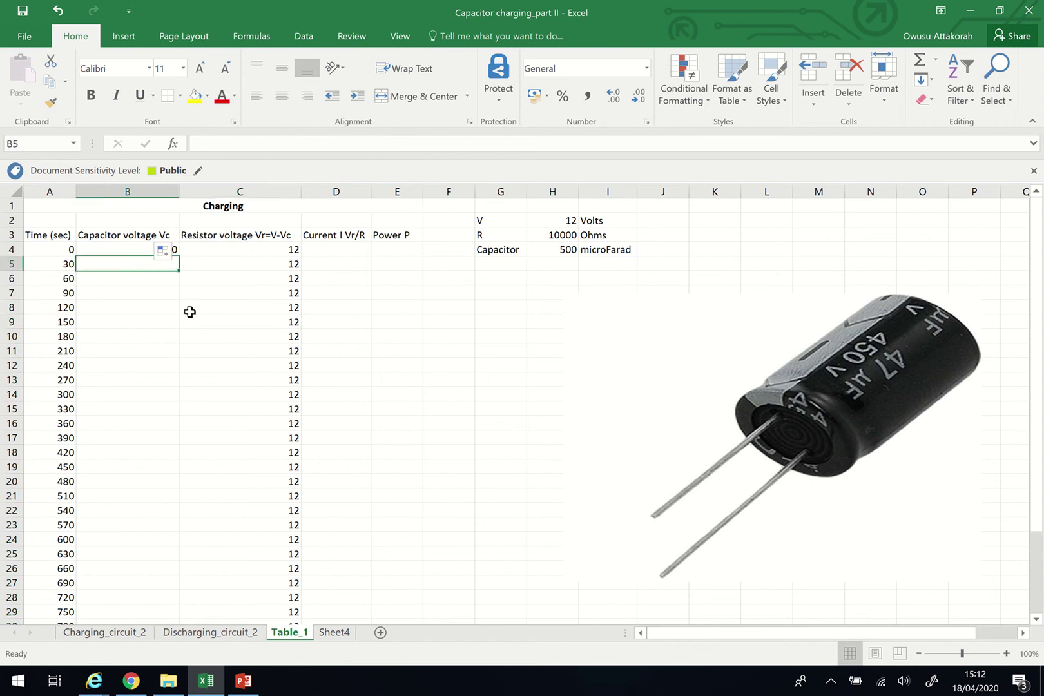
pyautogui.write('1')
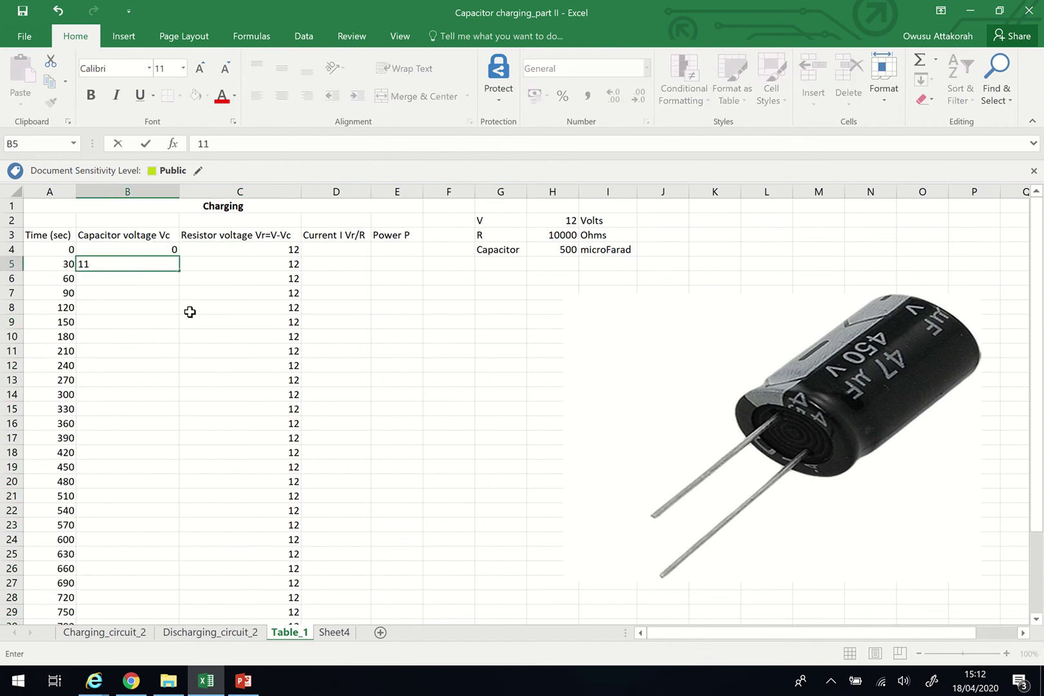
pyautogui.write('1')
pyautogui.press('Return')
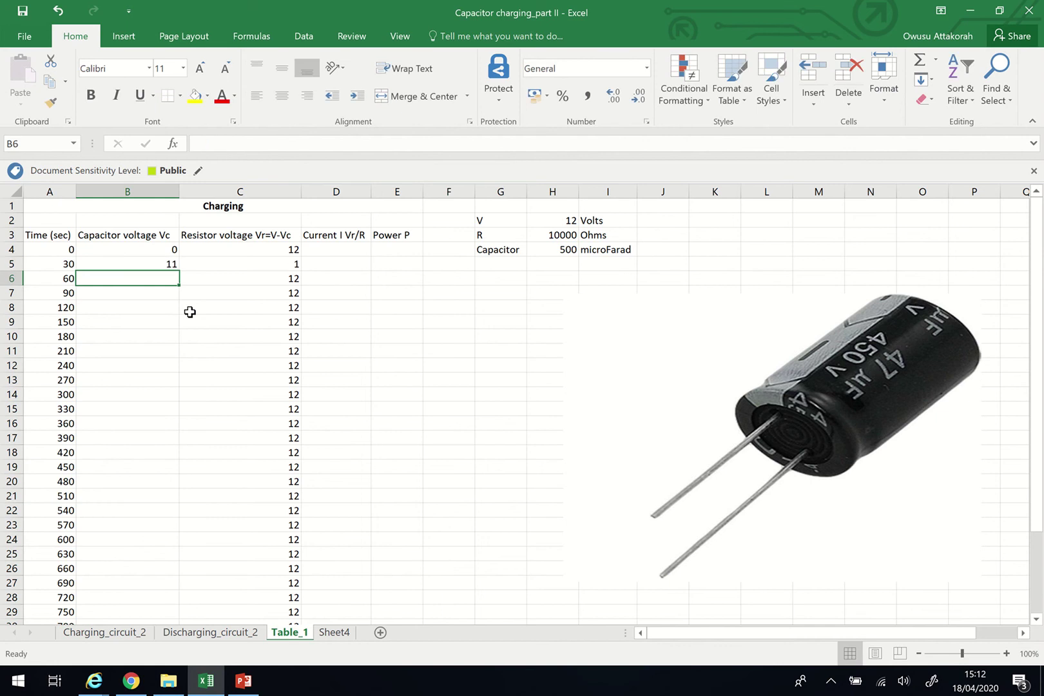
pyautogui.click(58, 11)
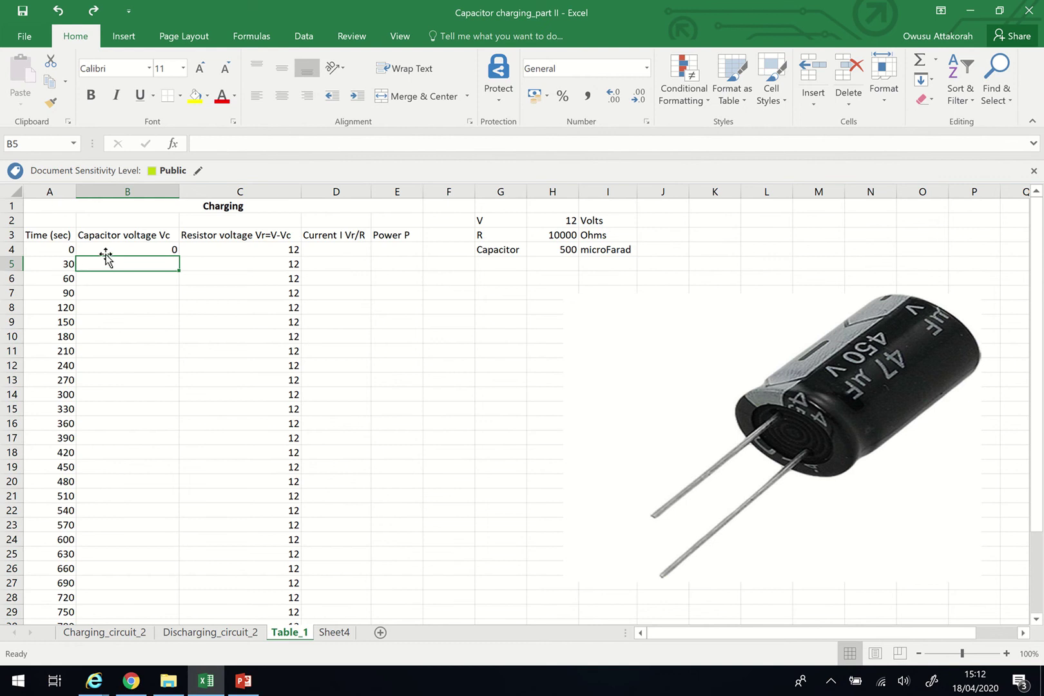
pyautogui.moveTo(44, 234)
pyautogui.mouseDown()
pyautogui.moveTo(121, 342)
pyautogui.moveTo(114, 510)
pyautogui.mouseUp()
pyautogui.click(385, 423)
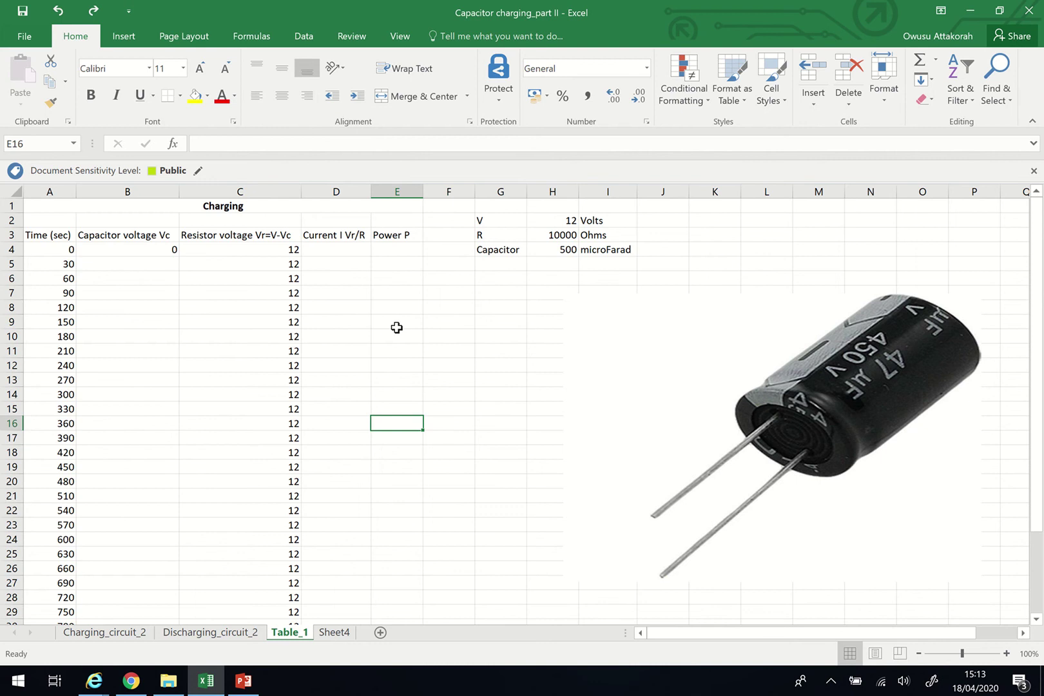
# - Switch to Sheet4 and review the Discharging table's Time, Vc and Current headings
pyautogui.click(335, 633)
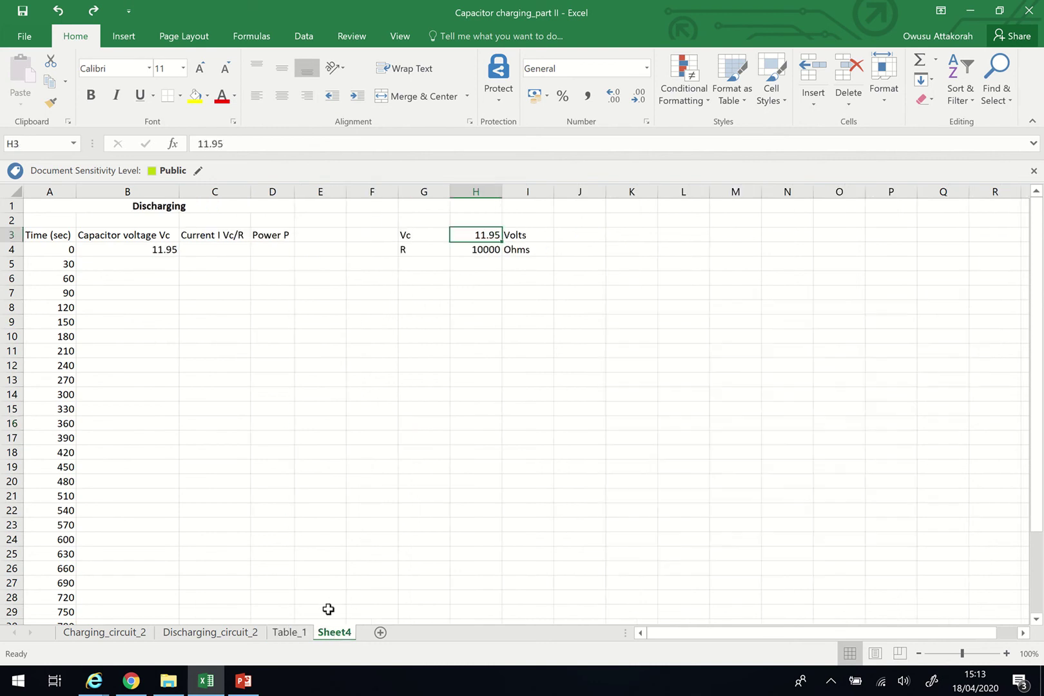
pyautogui.click(50, 235)
pyautogui.click(123, 241)
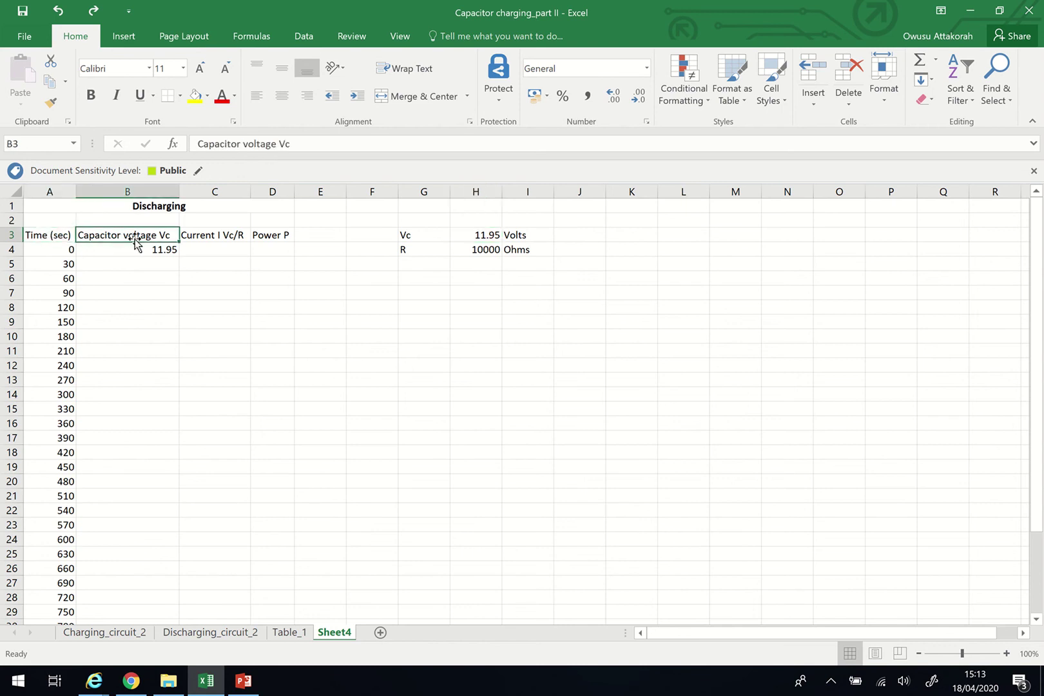
pyautogui.click(204, 240)
pyautogui.click(274, 241)
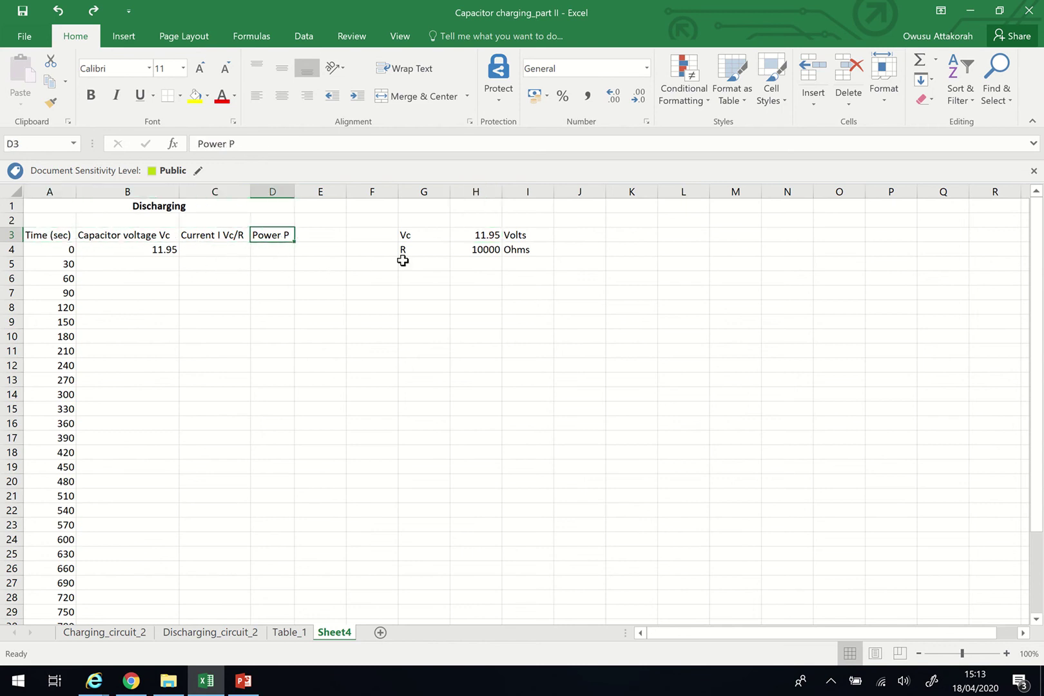
# - Change the Vc value in H3 from 11.95 to 11.999
pyautogui.click(490, 235)
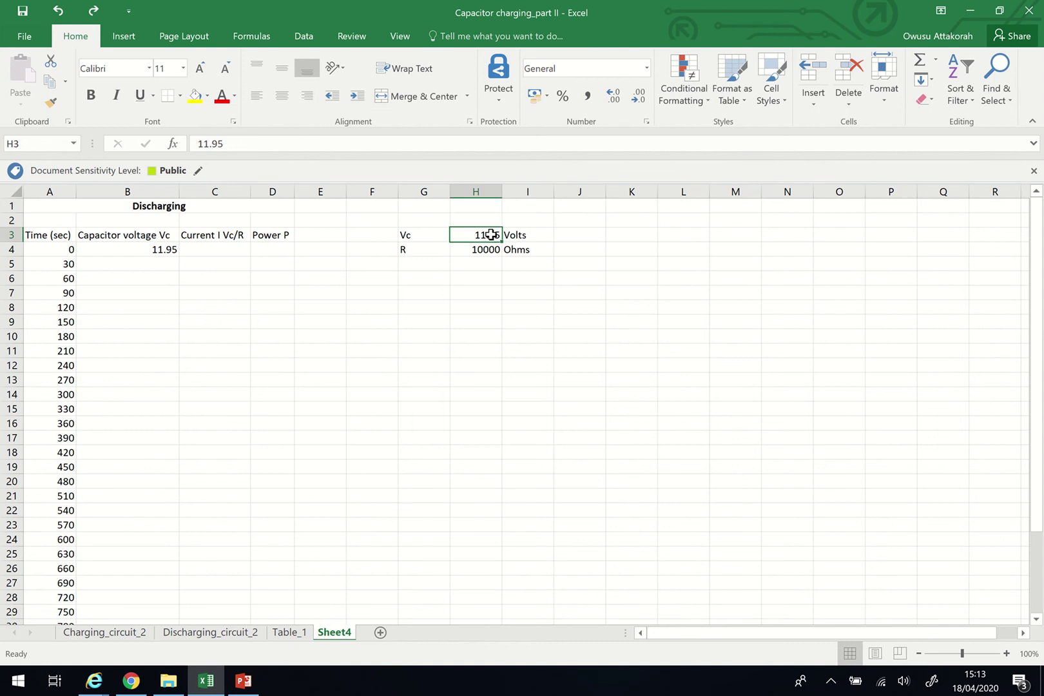
pyautogui.write('11.')
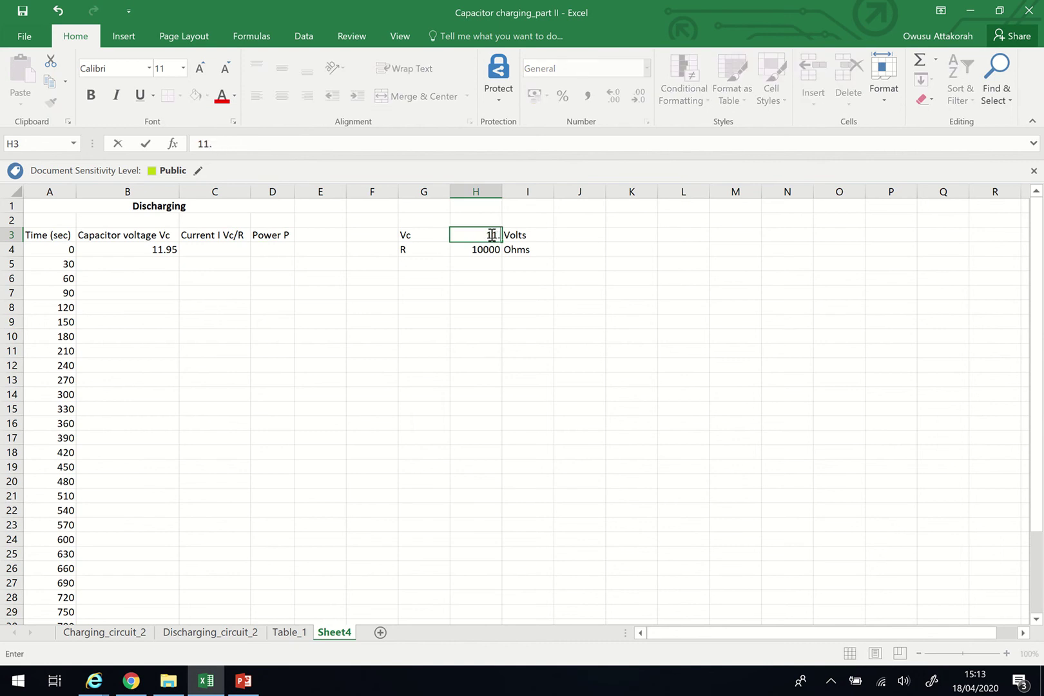
pyautogui.write('999')
pyautogui.click(668, 367)
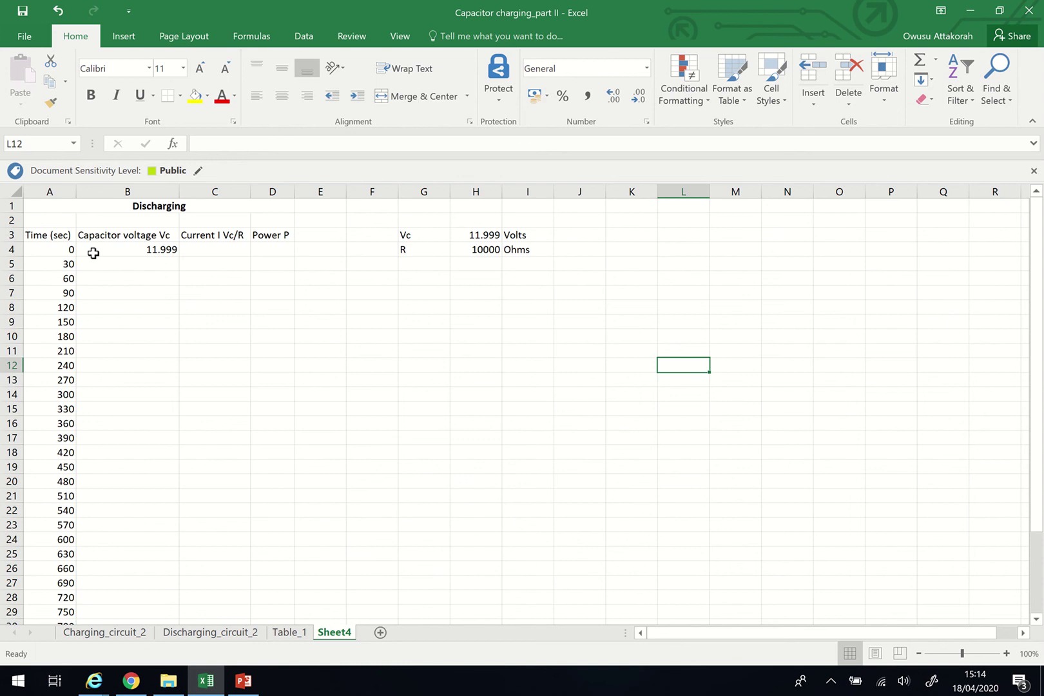
# - Enter =B4/$H$4 in C4 to divide the capacitor voltage by the 10000 Ω resistance
pyautogui.click(226, 251)
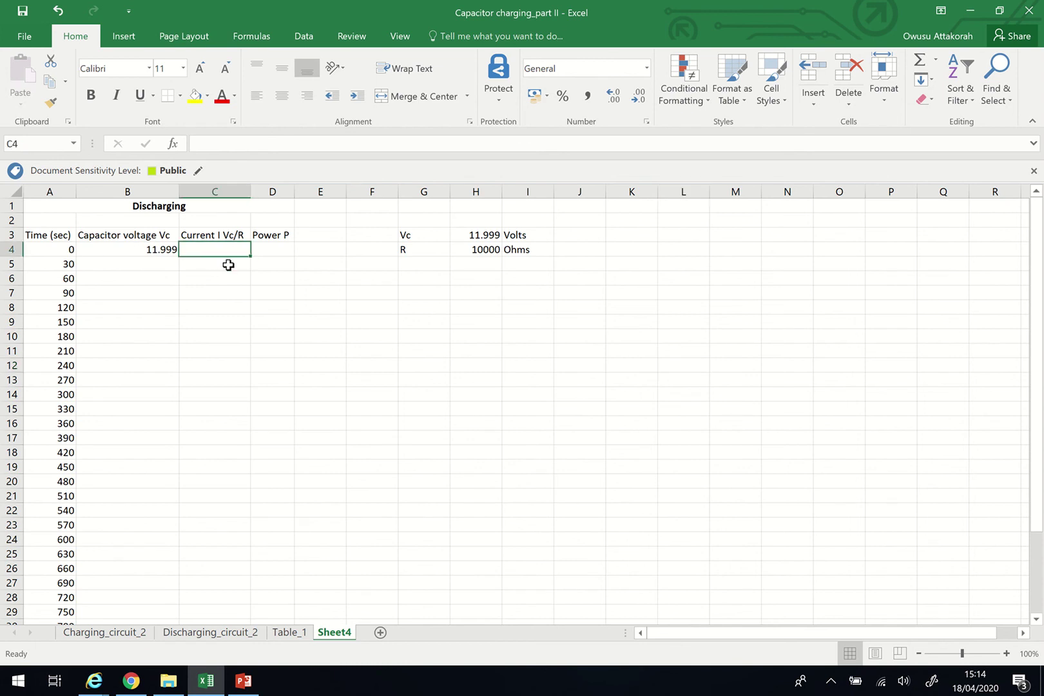
pyautogui.write('=')
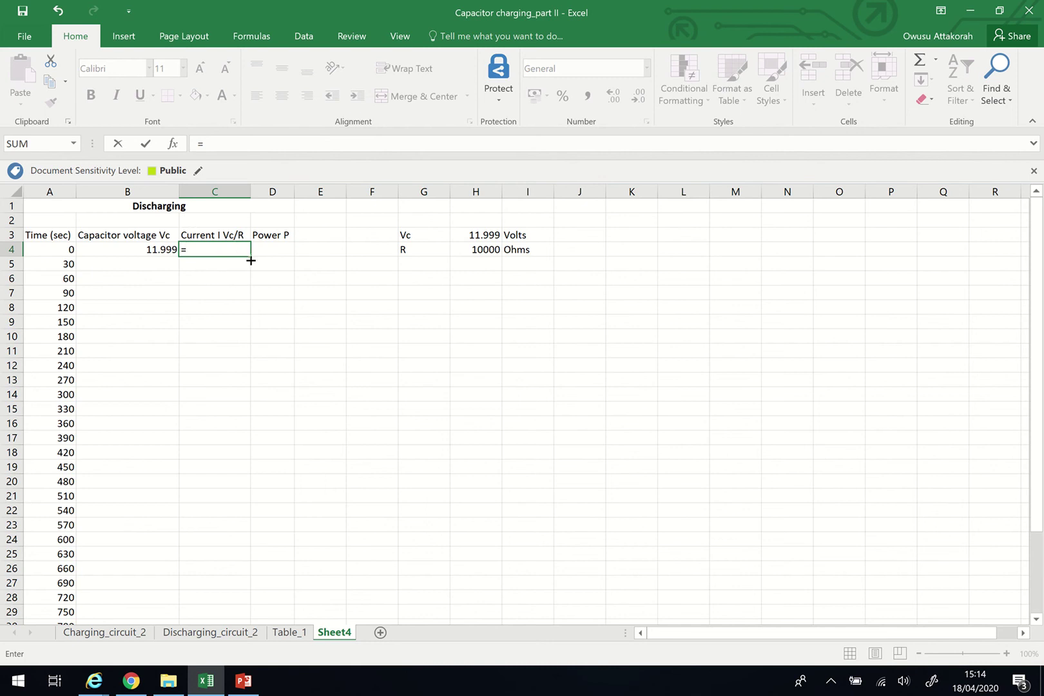
pyautogui.click(161, 248)
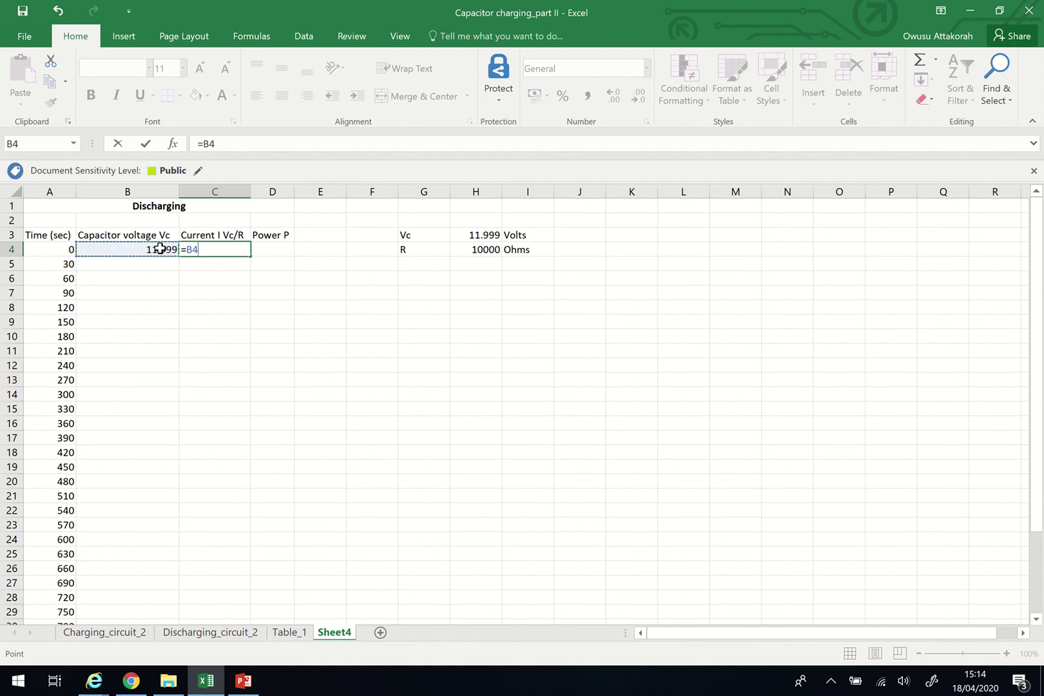
pyautogui.write('/')
pyautogui.click(491, 252)
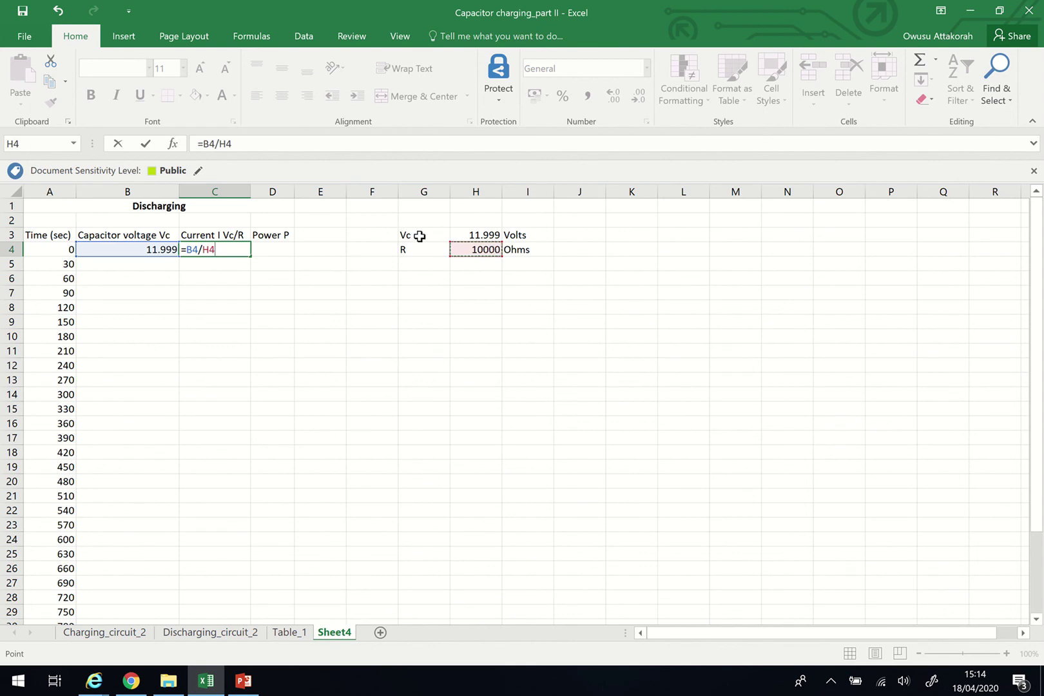
pyautogui.click(219, 143)
pyautogui.write('$H')
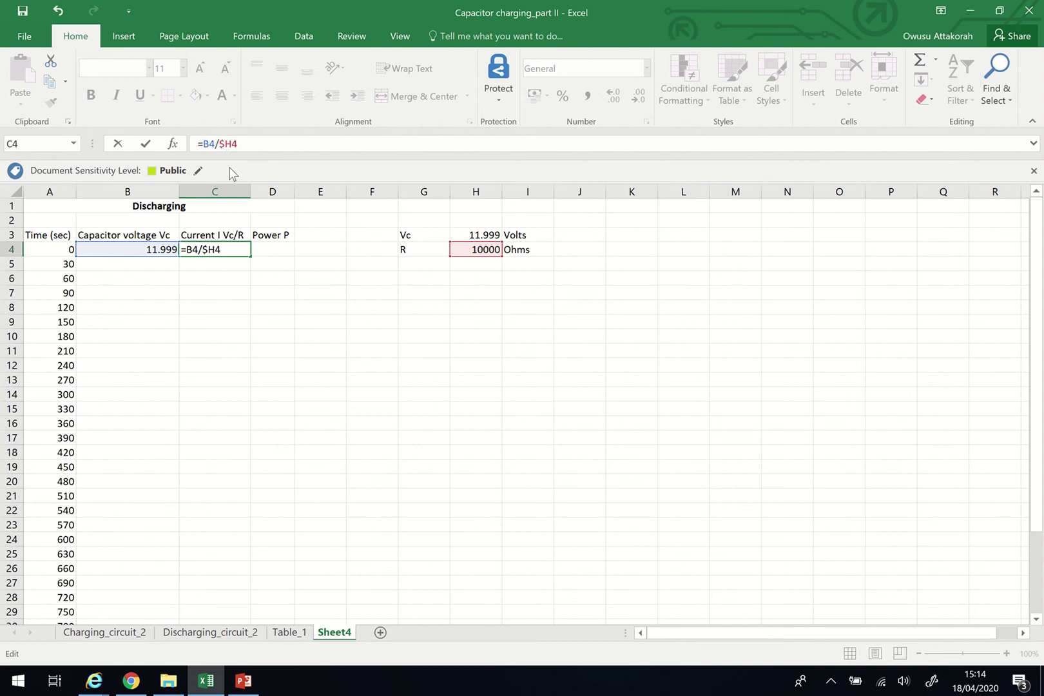
pyautogui.write('$')
pyautogui.press('Return')
# - Fill the current formula down column C and enter 10.4 as the 30-second voltage in B5
pyautogui.click(198, 245)
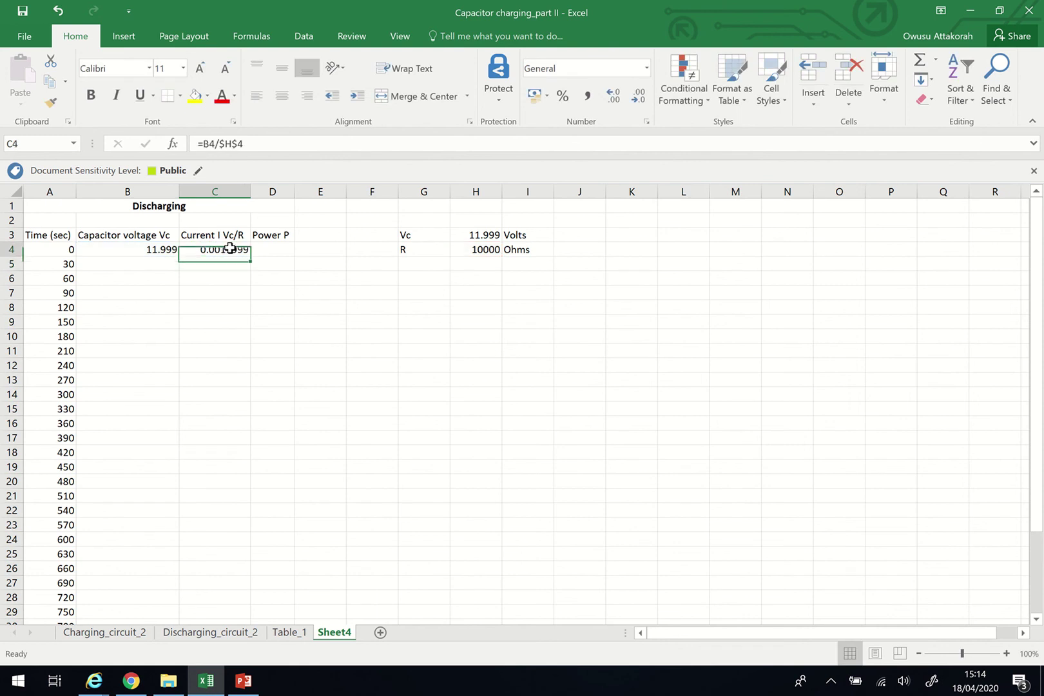
pyautogui.doubleClick(252, 257)
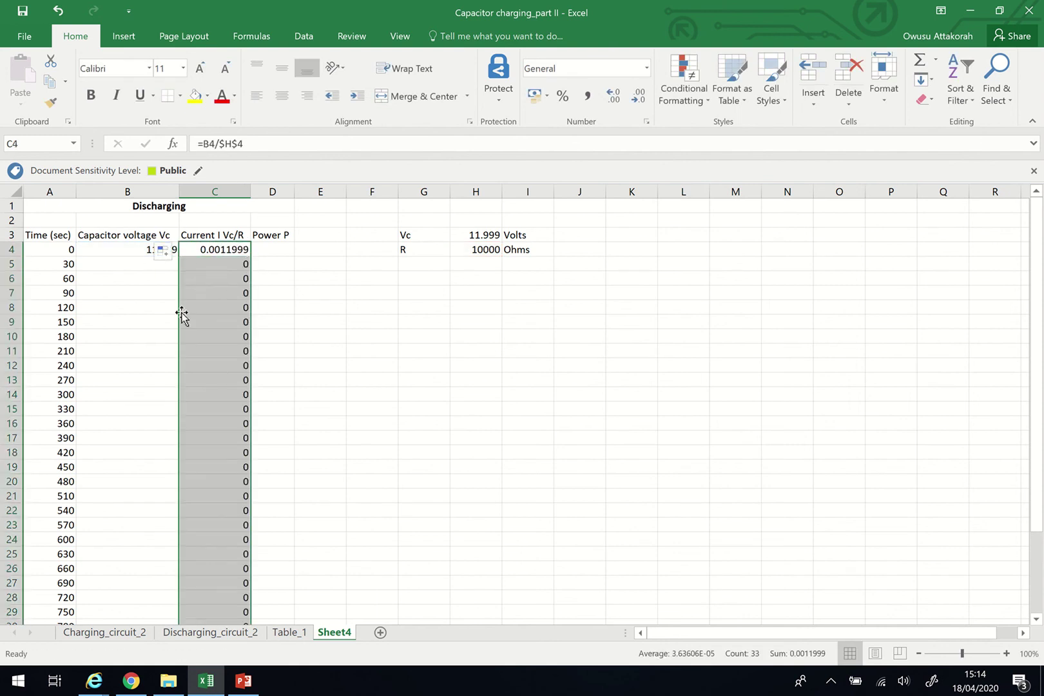
pyautogui.click(132, 262)
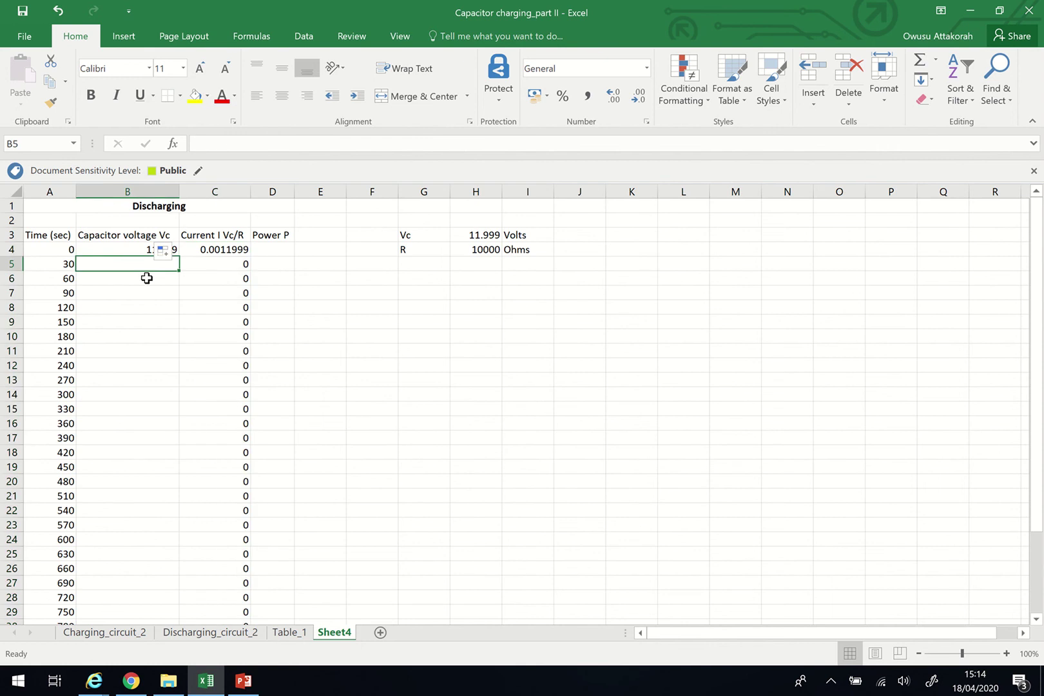
pyautogui.write('10.')
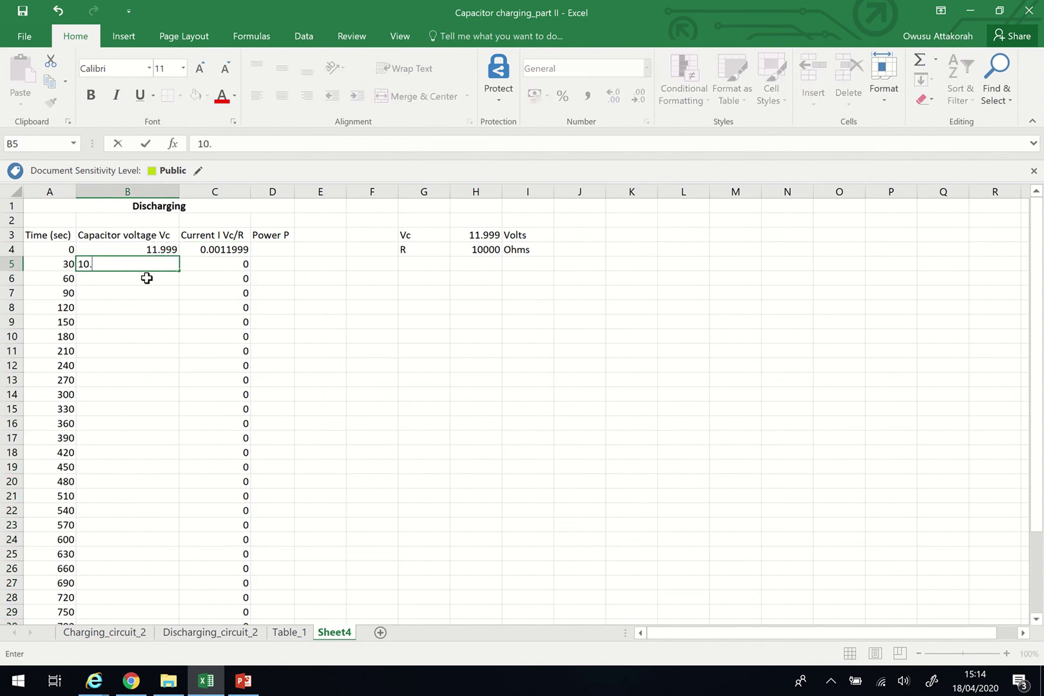
pyautogui.write('4')
pyautogui.press('Return')
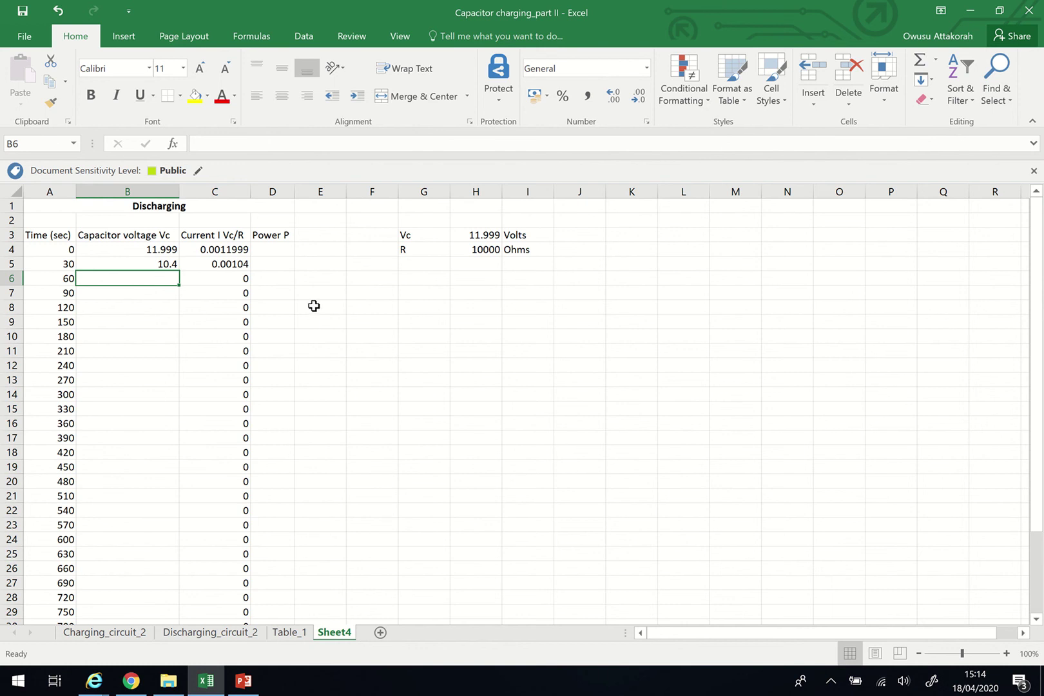
pyautogui.click(59, 13)
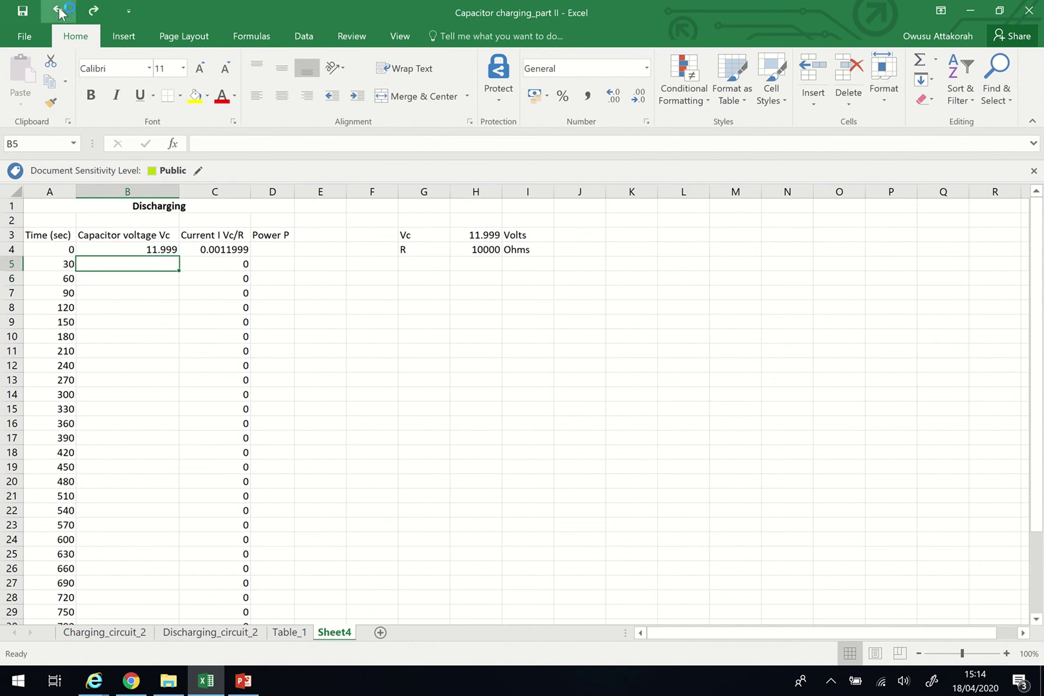
pyautogui.moveTo(44, 228); pyautogui.dragTo(90, 605)
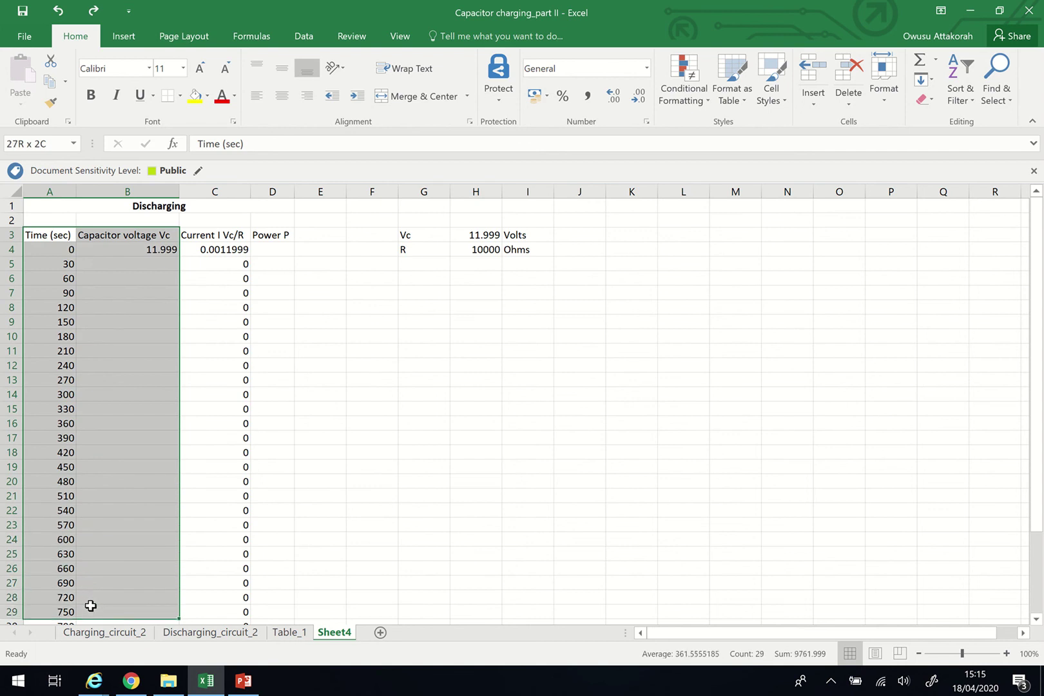
pyautogui.click(523, 436)
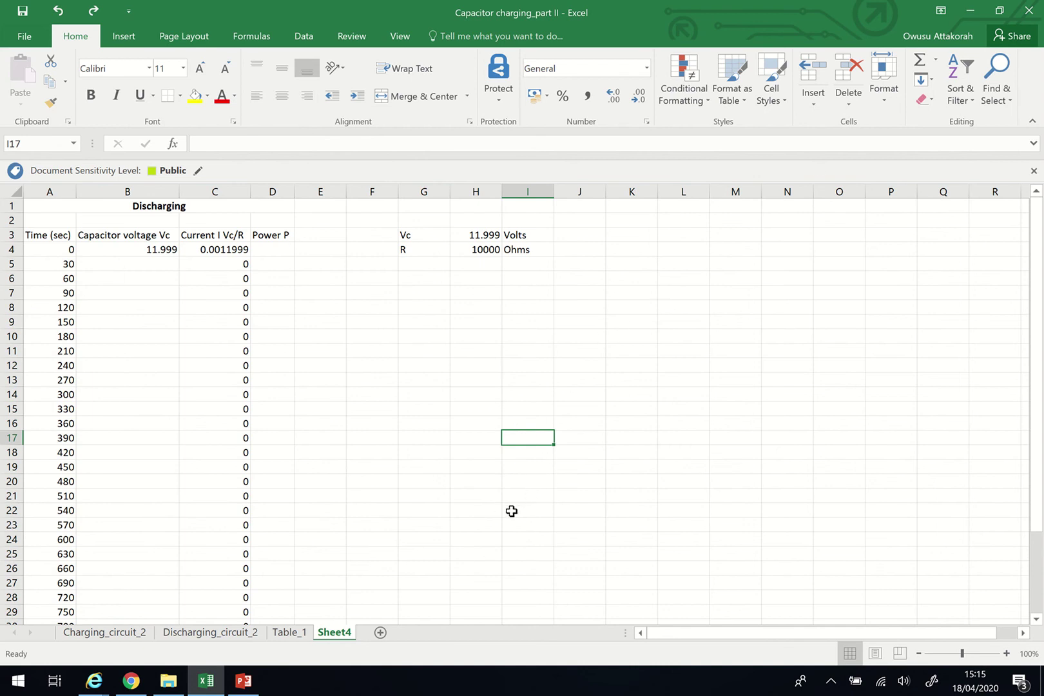
# - Return to Multisim Live and show the schematic split beside the Interactive 1 voltage graph
pyautogui.click(206, 684)
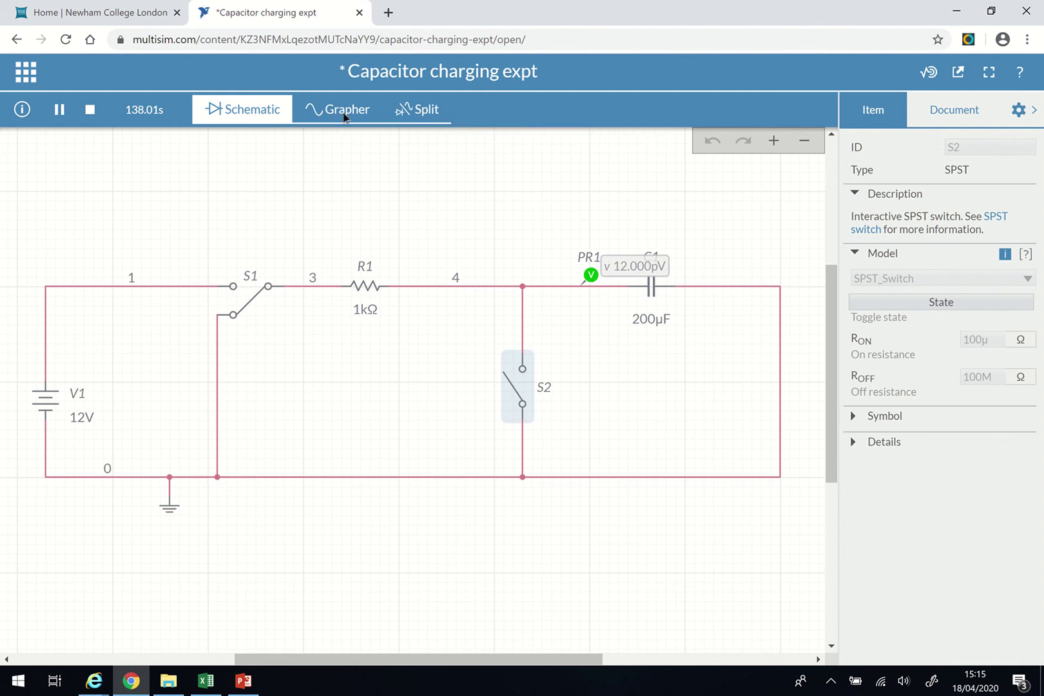
pyautogui.click(416, 114)
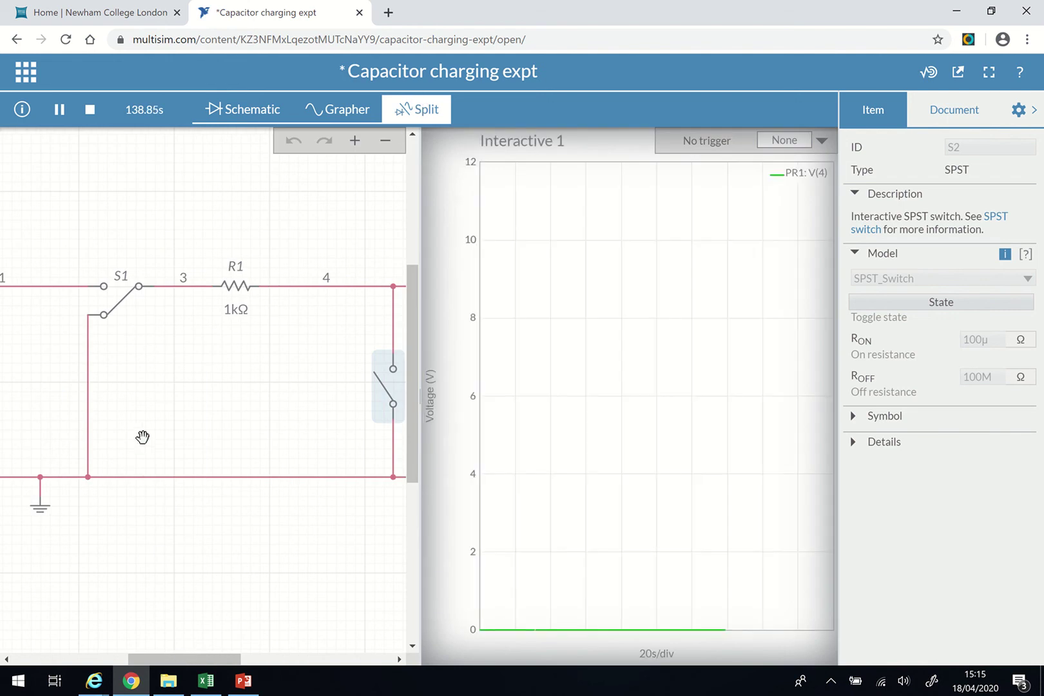
pyautogui.click(632, 368)
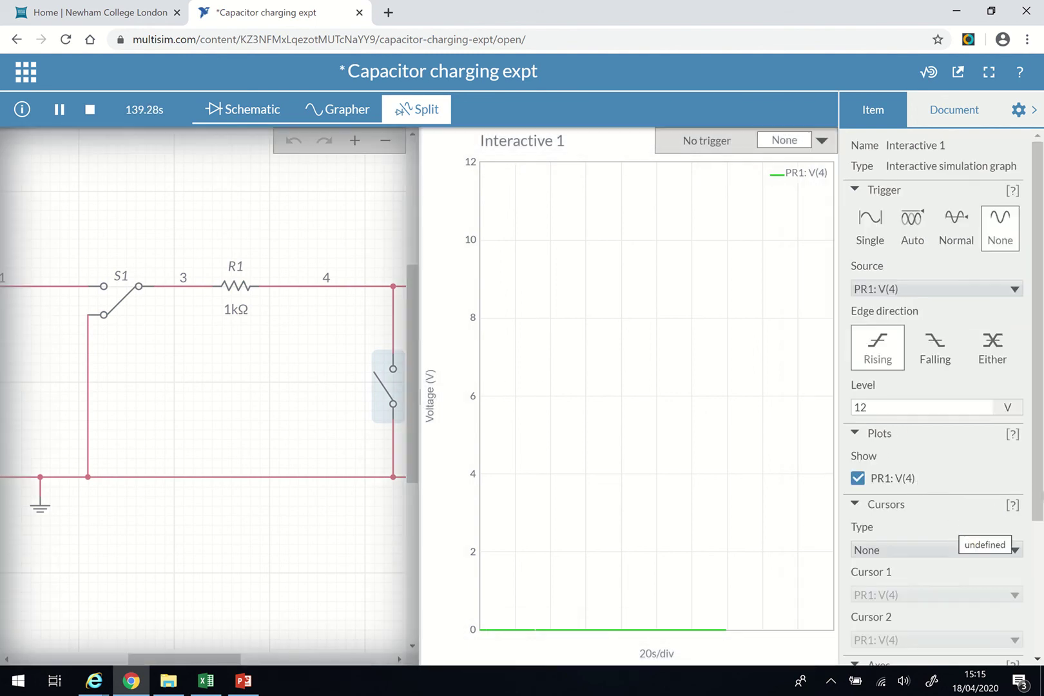
pyautogui.scroll(-2, 1041, 496)
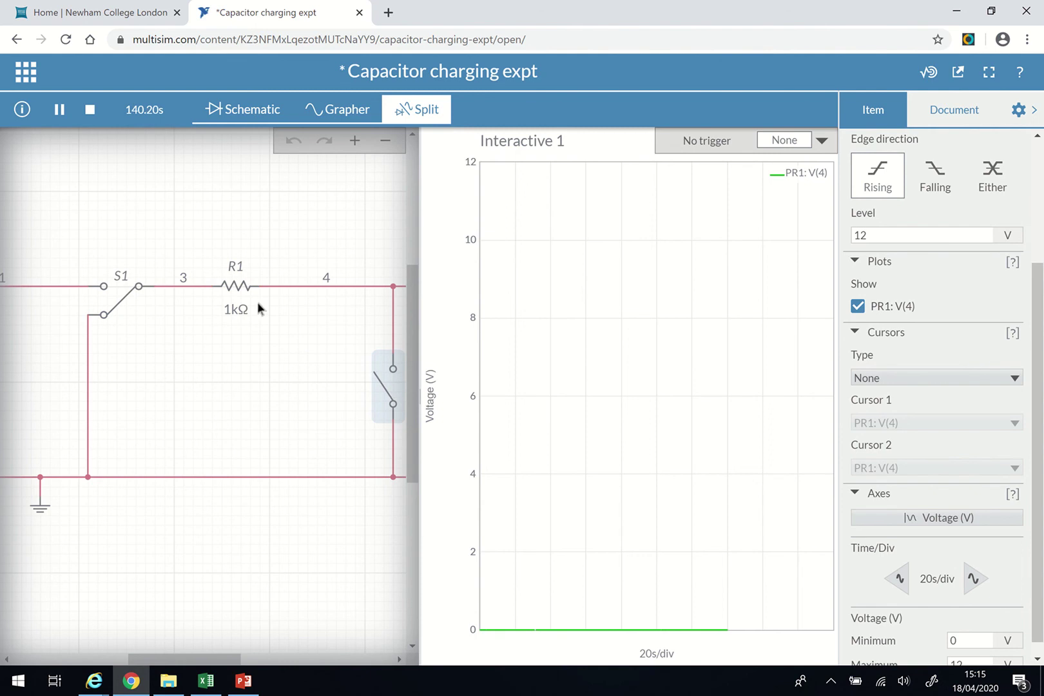
pyautogui.click(100, 288)
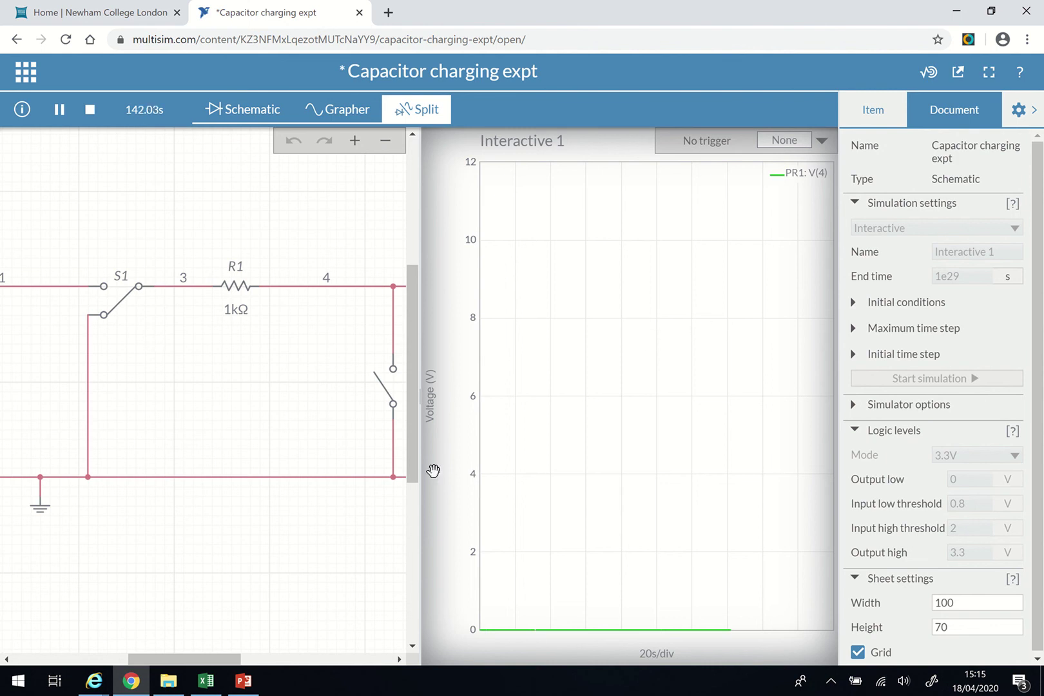
# - Flip switch S1 to the 12V battery and pan right to probe PR1 reading 12.000V
pyautogui.click(107, 292)
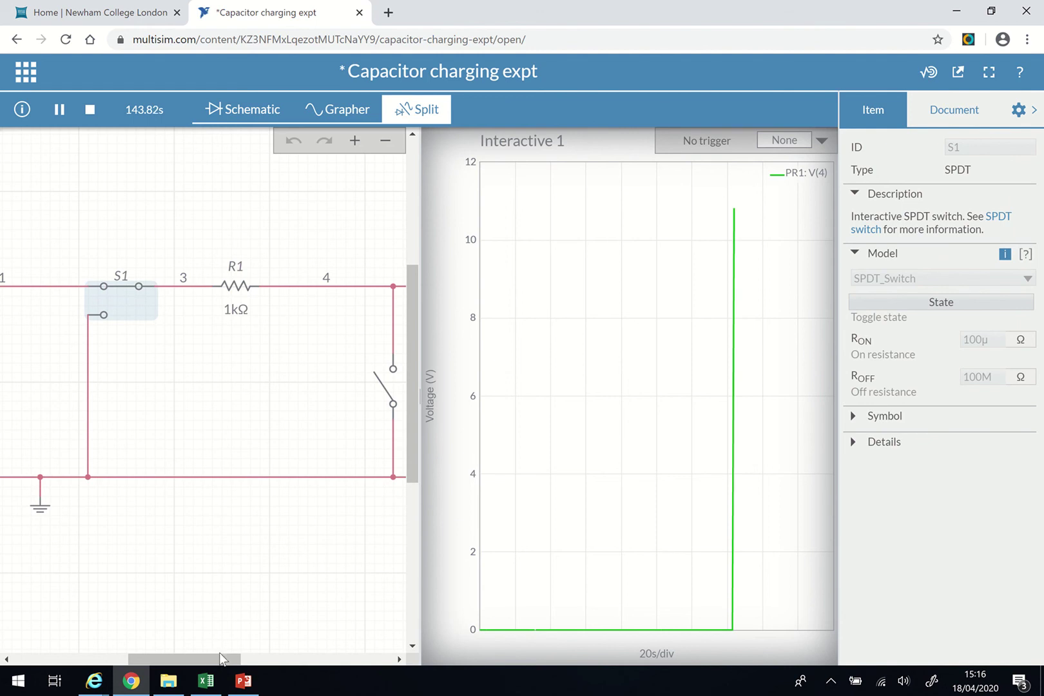
pyautogui.click(397, 658)
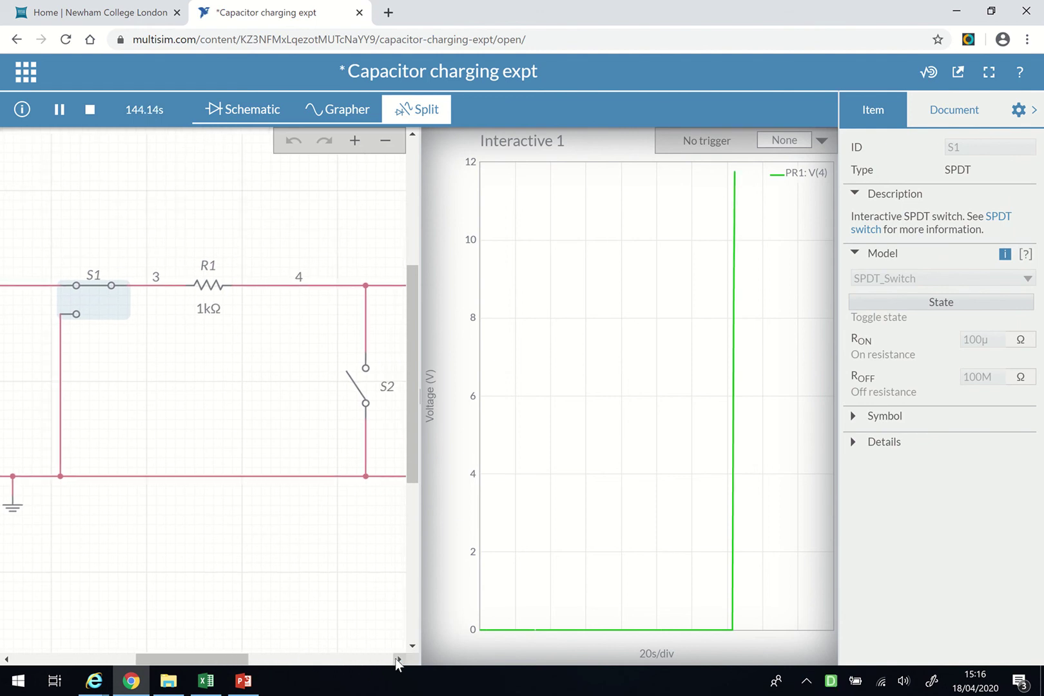
pyautogui.click(397, 659)
pyautogui.click(397, 659)
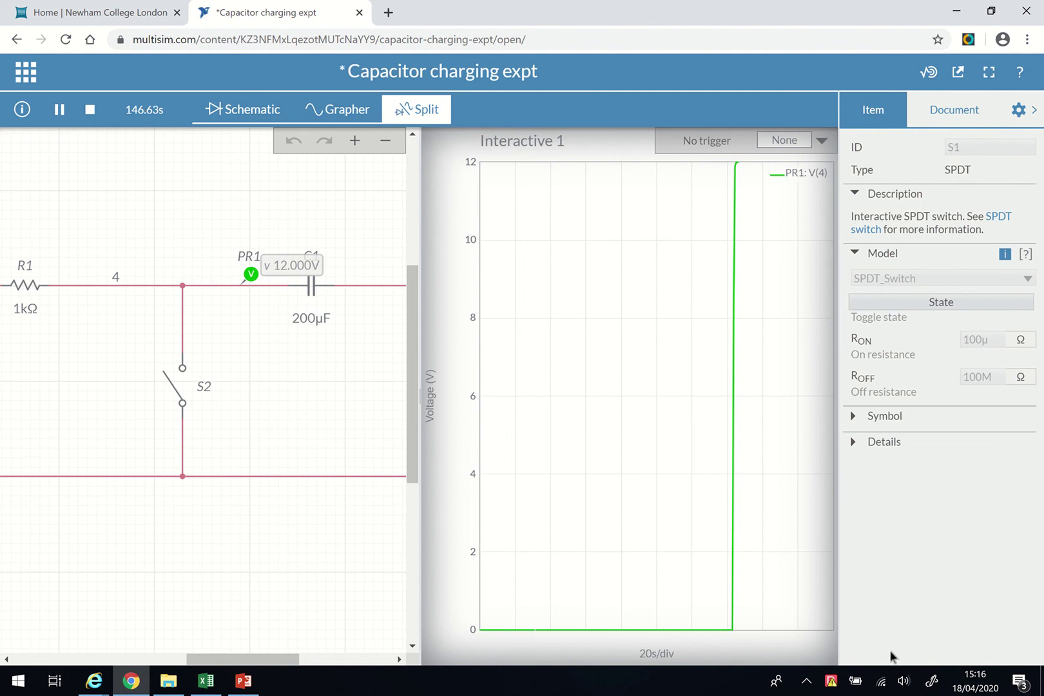
# - Open the graph settings and scroll the Item panel down to the Axes section
pyautogui.moveTo(768, 625)
pyautogui.click(625, 405)
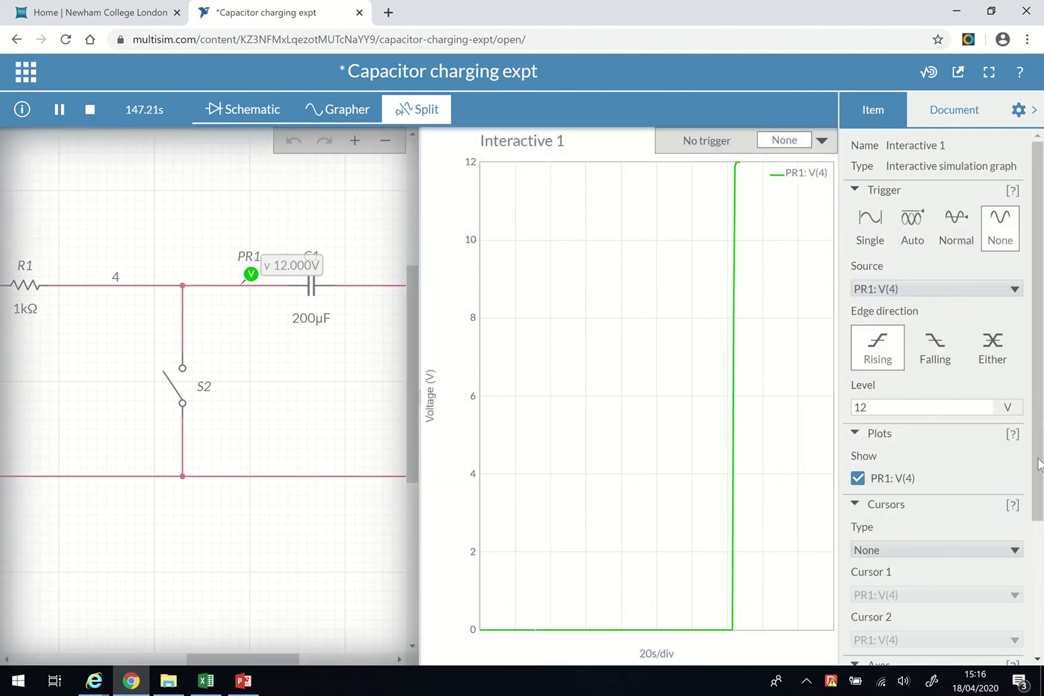
pyautogui.scroll(-2, 1039, 484)
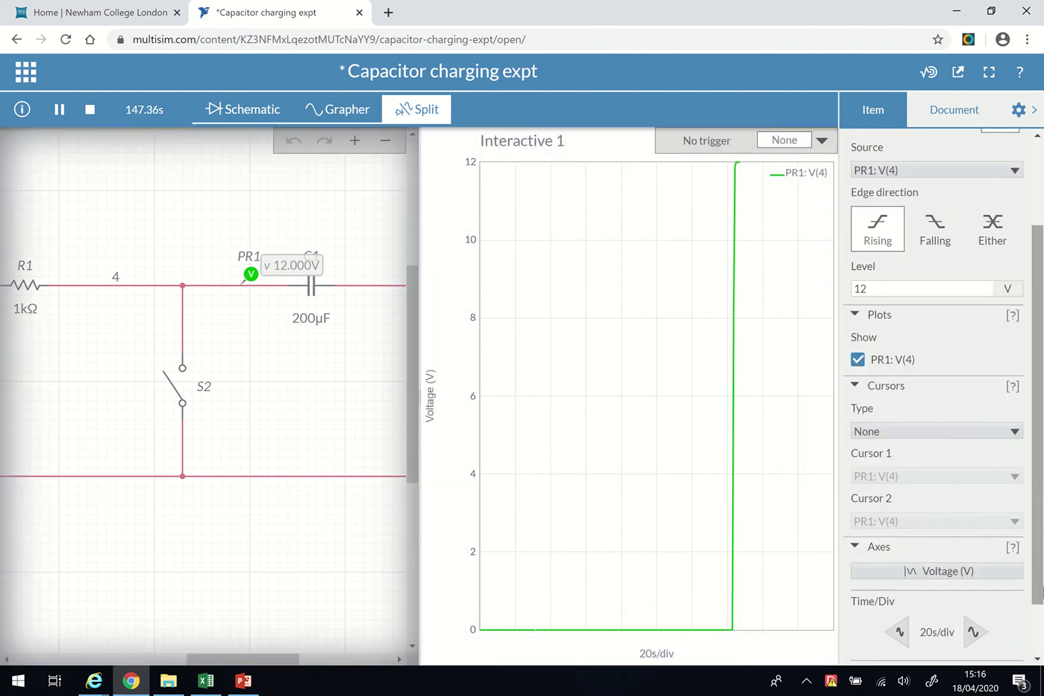
pyautogui.scroll(-1, 973, 630)
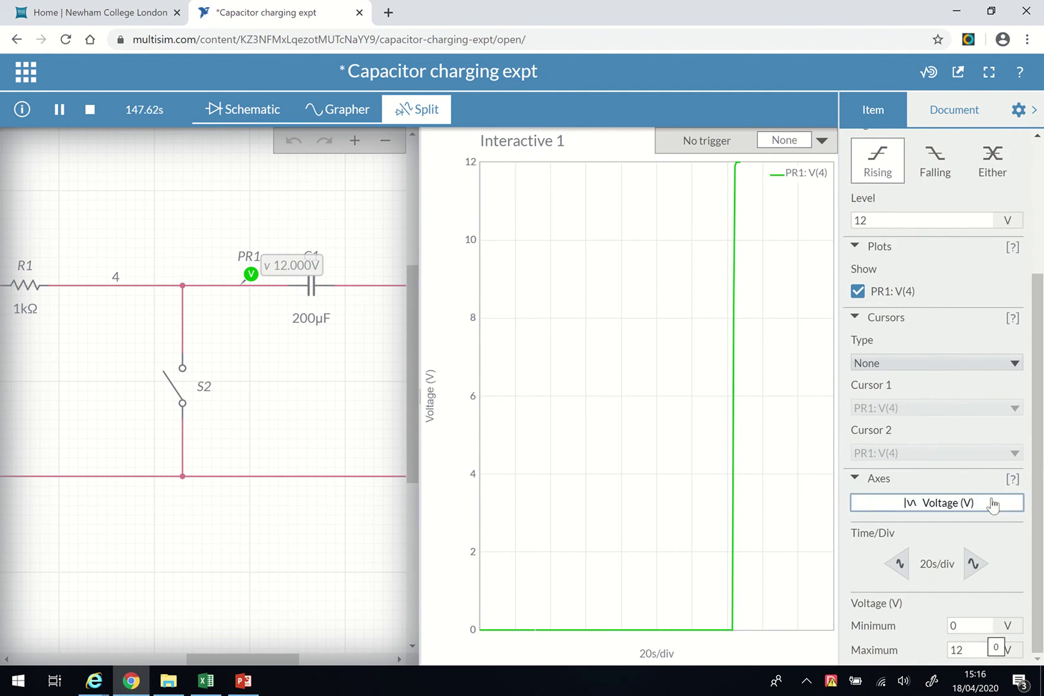
pyautogui.moveTo(1009, 483)
pyautogui.click(966, 650)
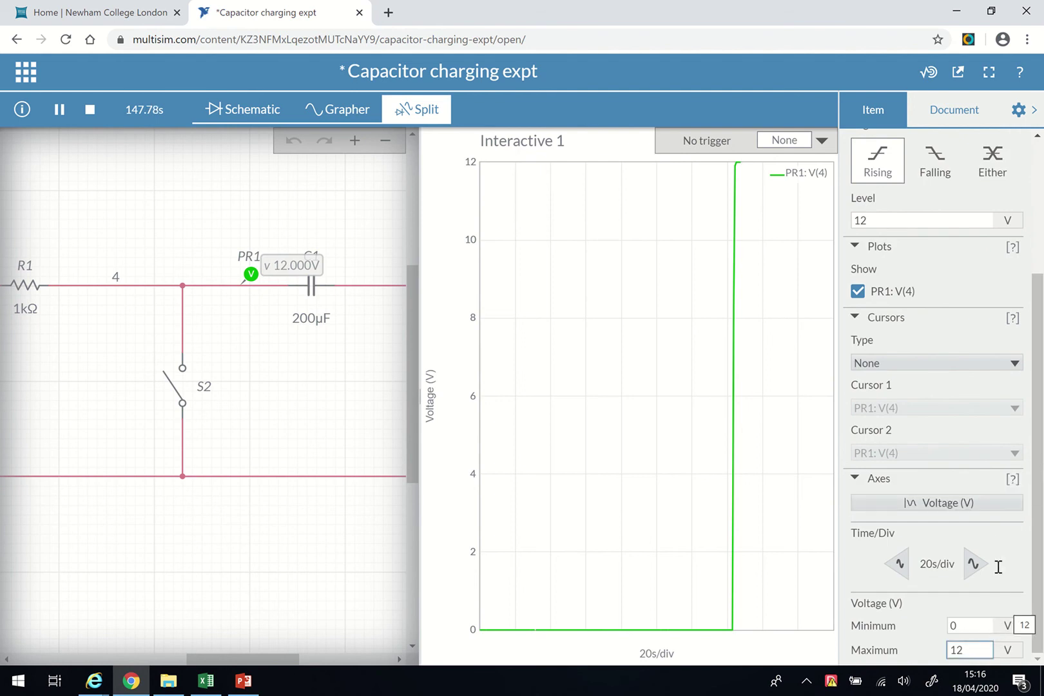
# - Step the Time/Div setting through several scales, finishing at 10s/div
pyautogui.click(970, 565)
pyautogui.click(900, 565)
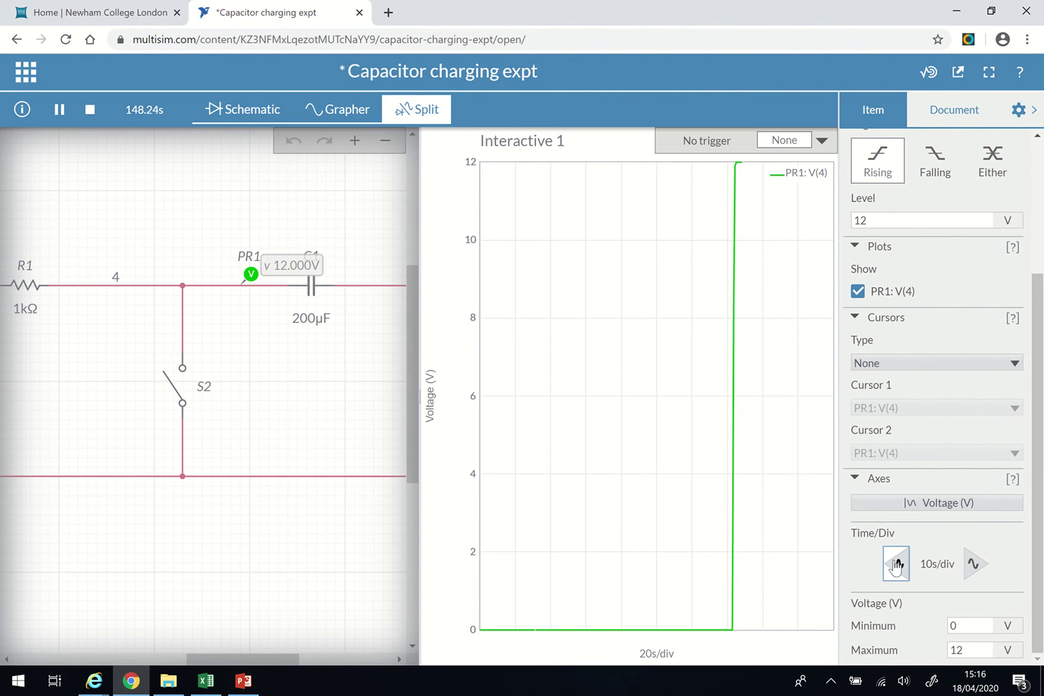
pyautogui.click(896, 567)
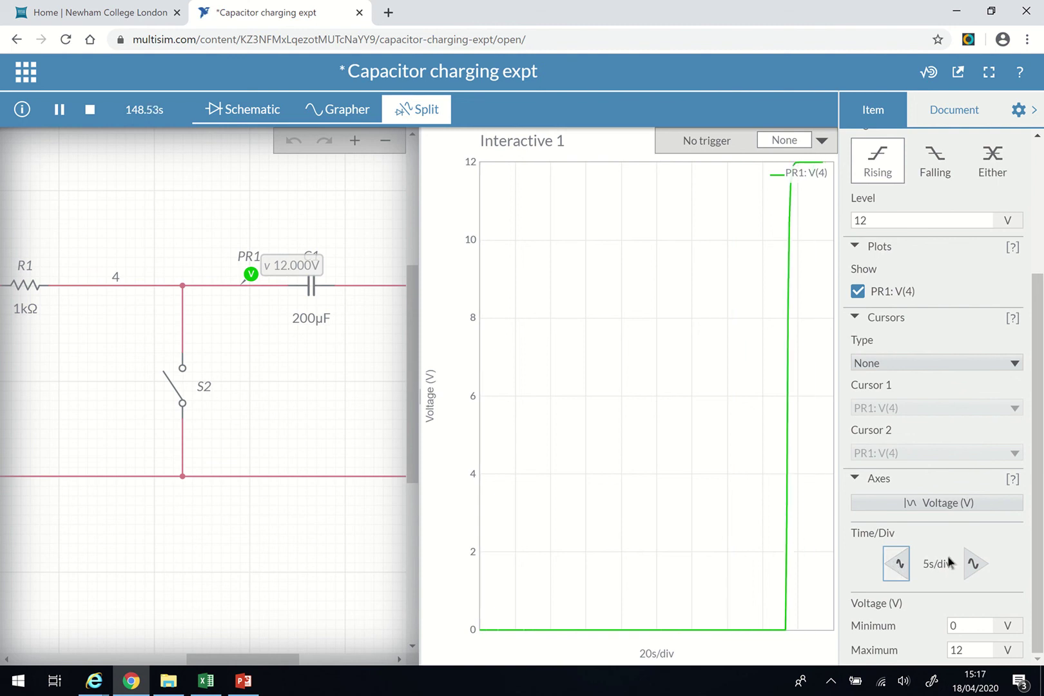
pyautogui.click(973, 567)
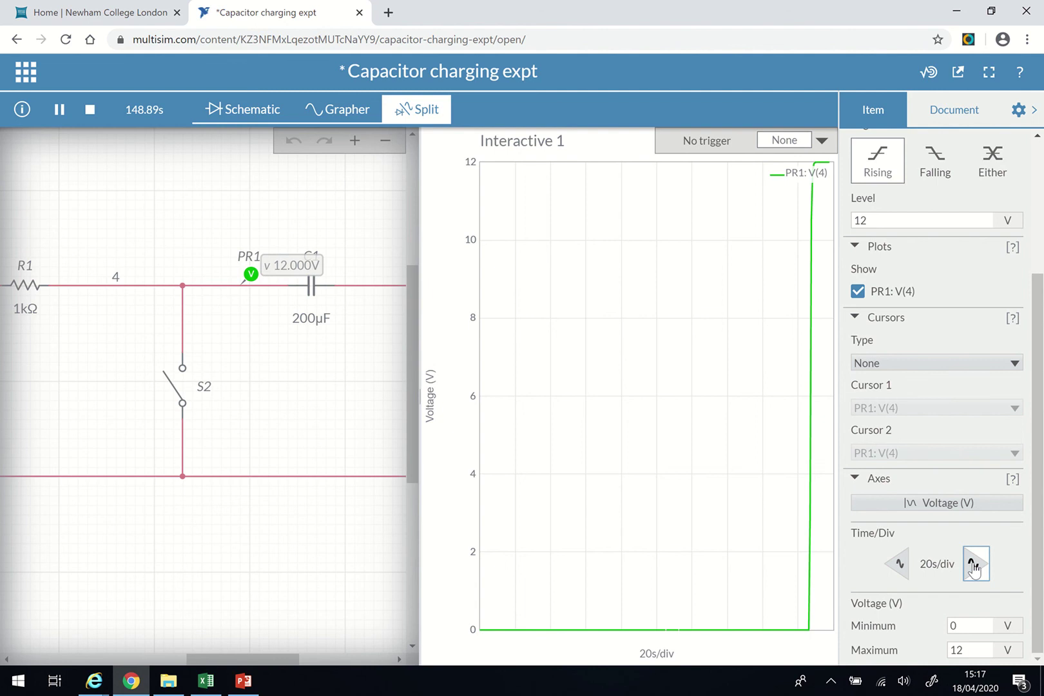
pyautogui.click(973, 567)
pyautogui.click(973, 567)
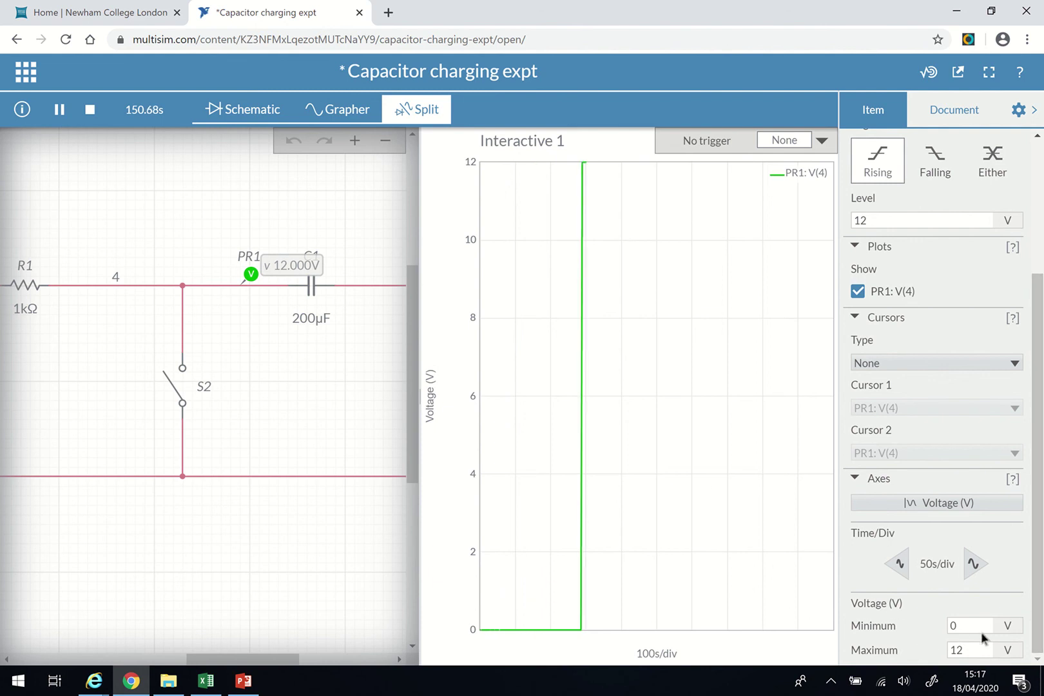
pyautogui.click(977, 565)
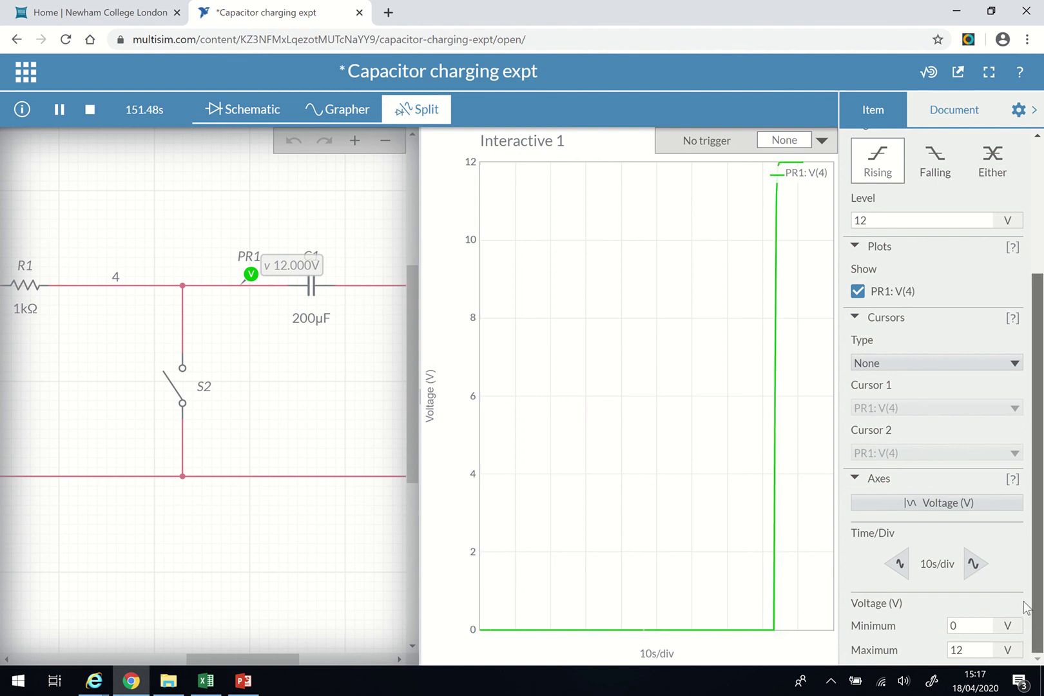
# - Set Time/Div down to 500ms/div and back up to 5s/div, then pan left to S1
pyautogui.scroll(1, 900, 569)
pyautogui.click(899, 582)
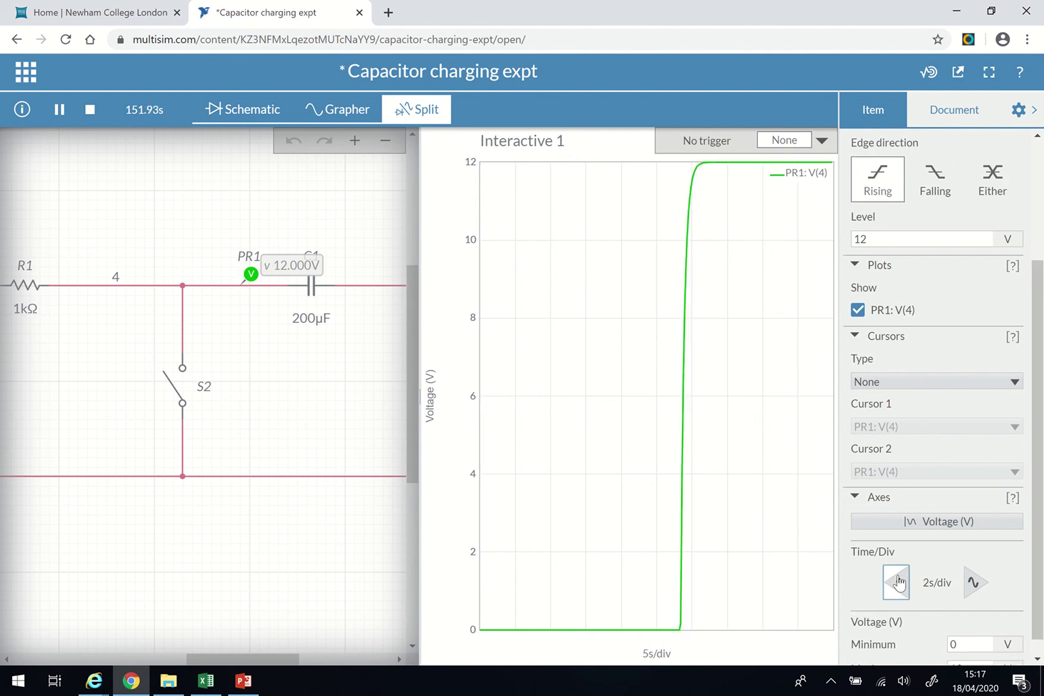
pyautogui.click(896, 582)
pyautogui.click(896, 582)
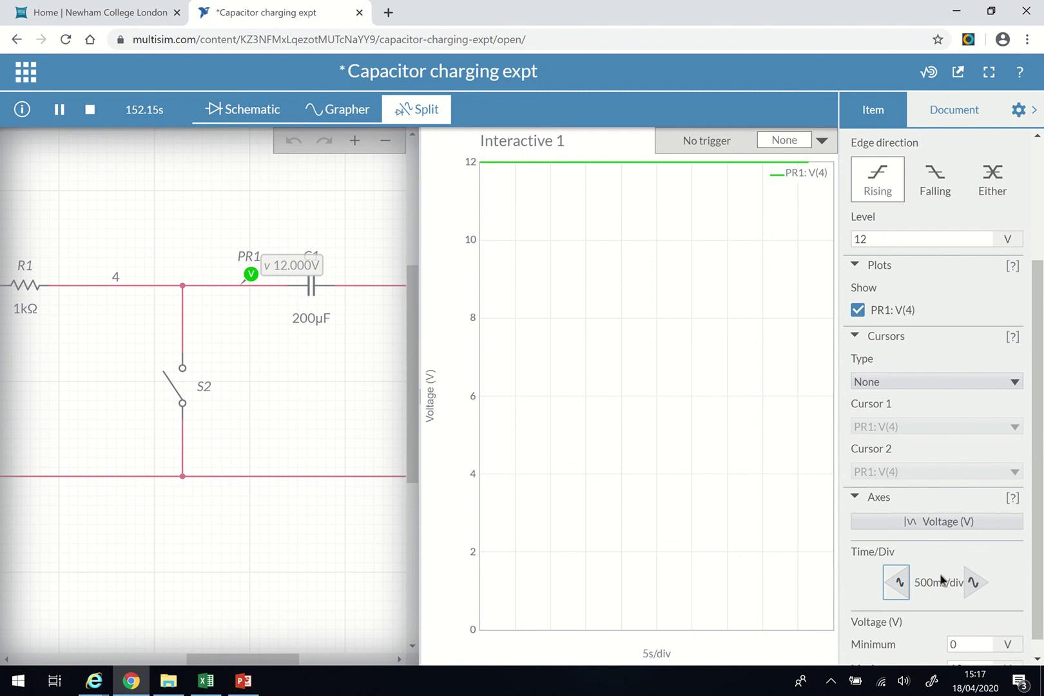
pyautogui.click(975, 583)
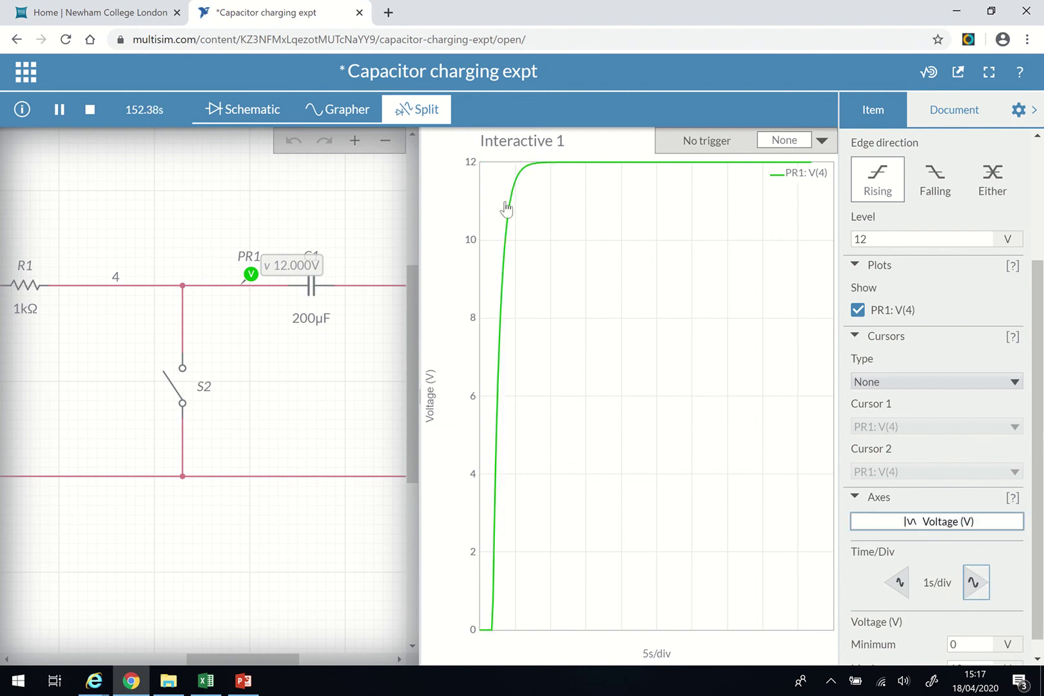
pyautogui.moveTo(537, 172)
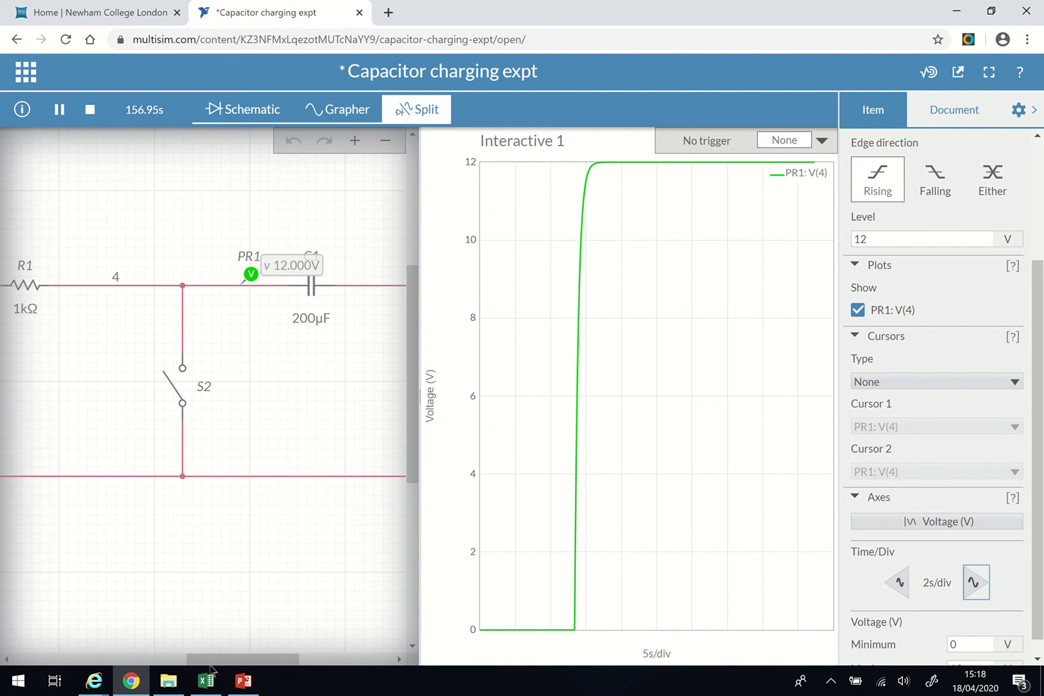
pyautogui.moveTo(191, 663); pyautogui.dragTo(140, 657)
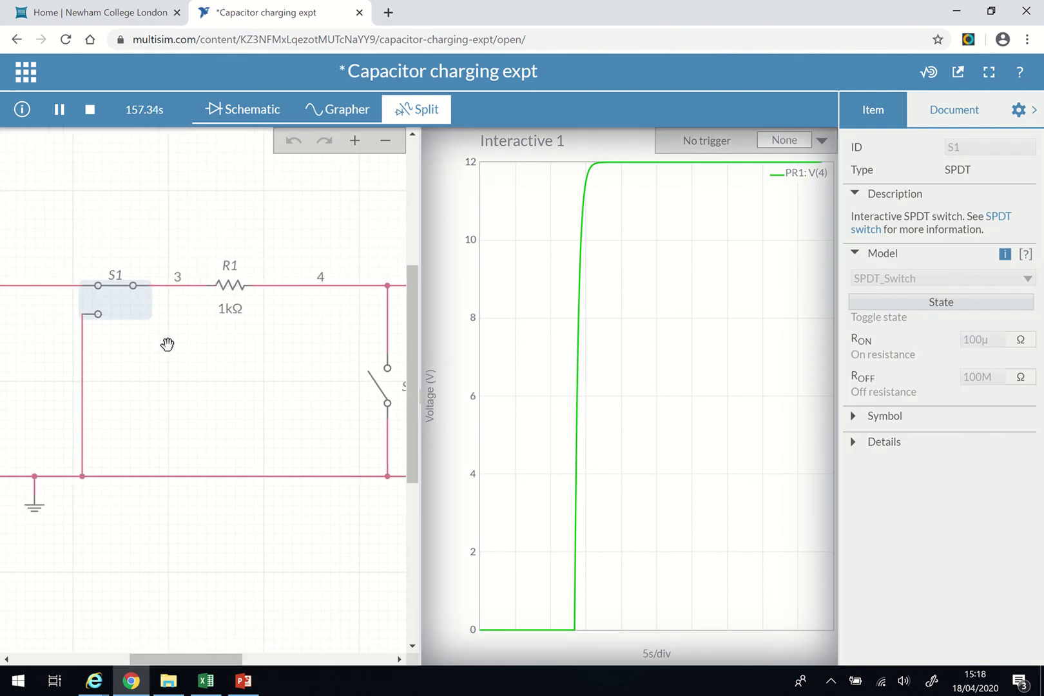
# - Flip switch S1 to discharge C1 and pan right until C1 and its probe reading show
pyautogui.click(100, 291)
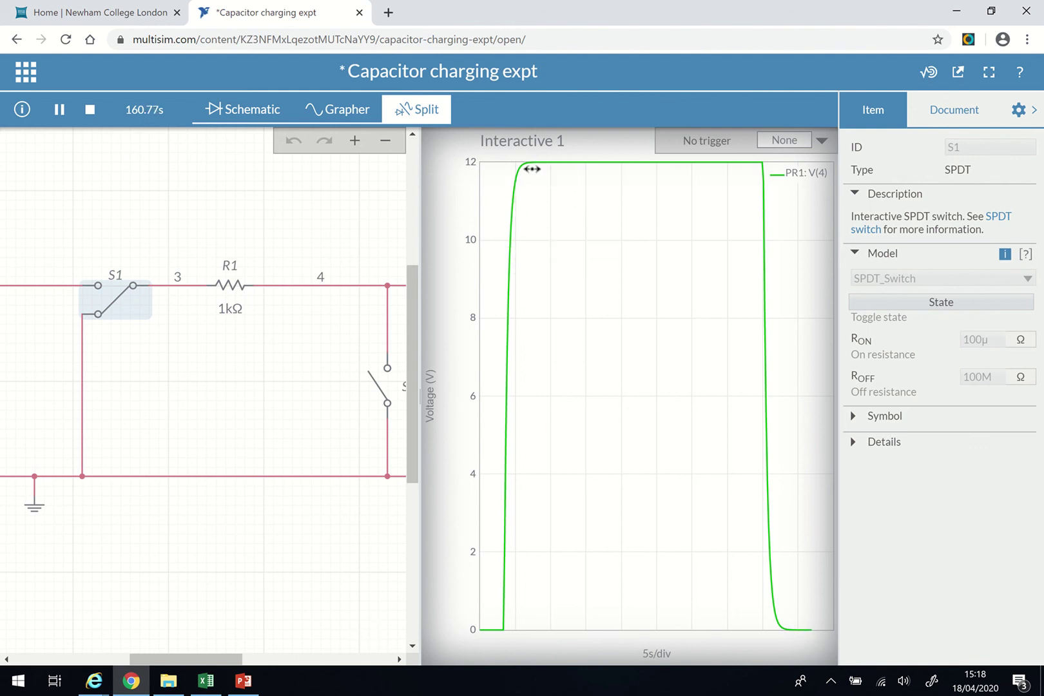
pyautogui.moveTo(503, 290)
pyautogui.moveTo(764, 225)
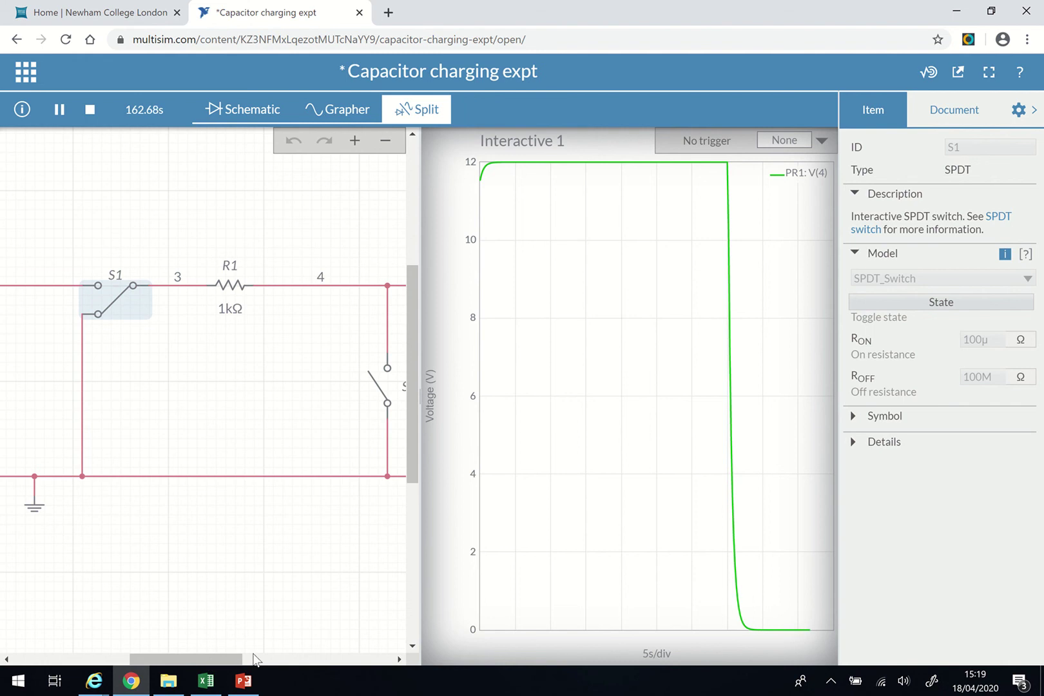
pyautogui.click(398, 659)
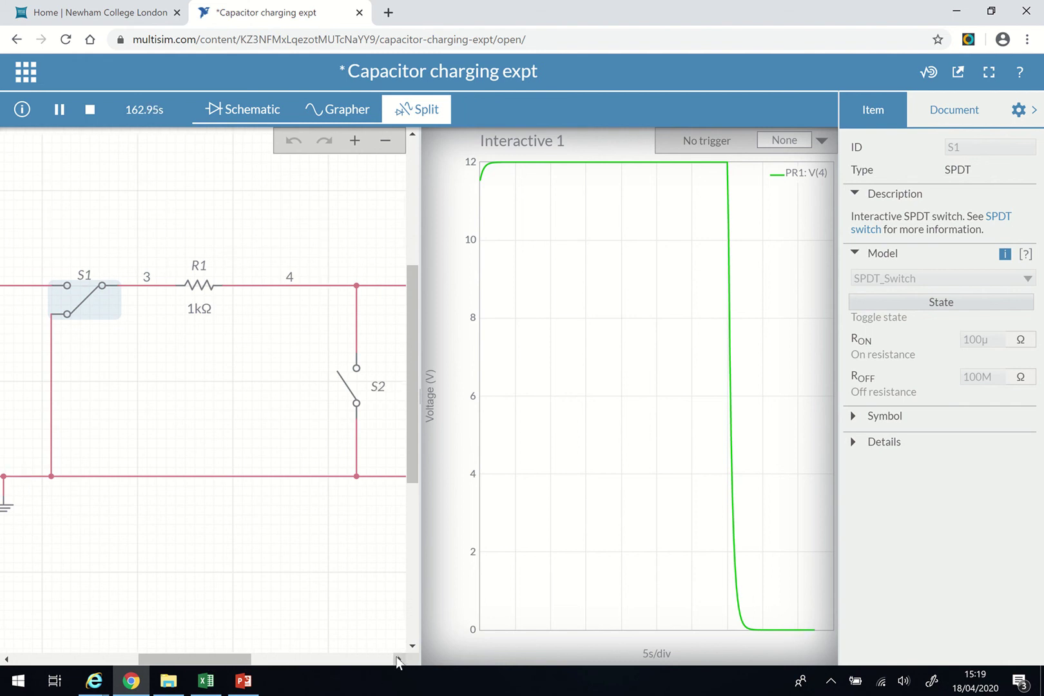
pyautogui.click(399, 659)
pyautogui.click(399, 659)
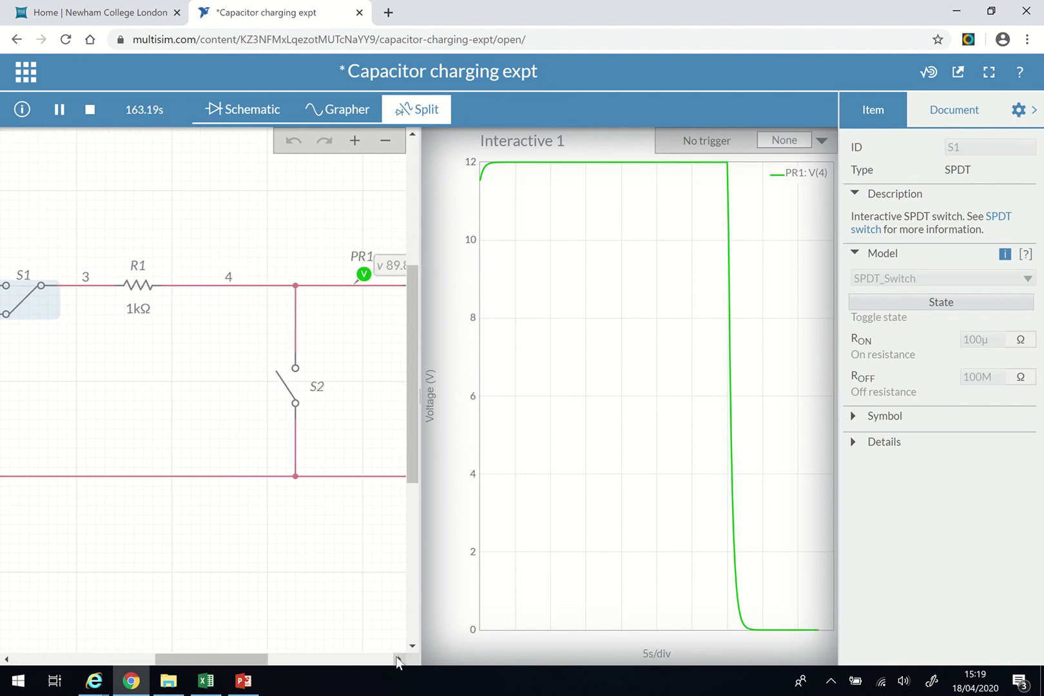
pyautogui.click(399, 659)
pyautogui.click(399, 659)
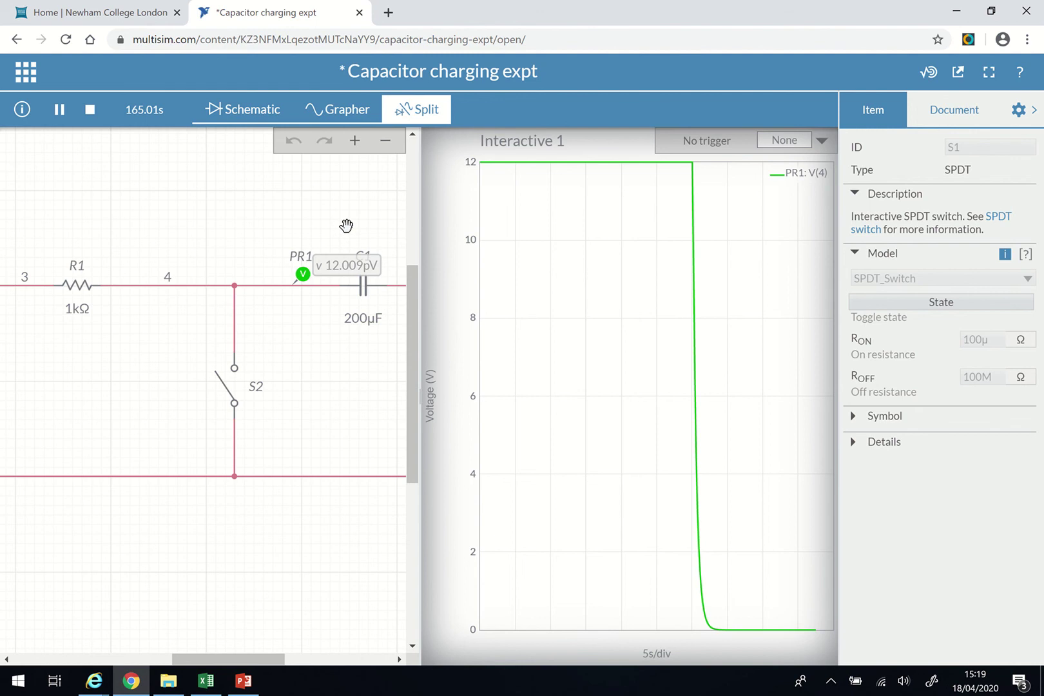
pyautogui.click(207, 681)
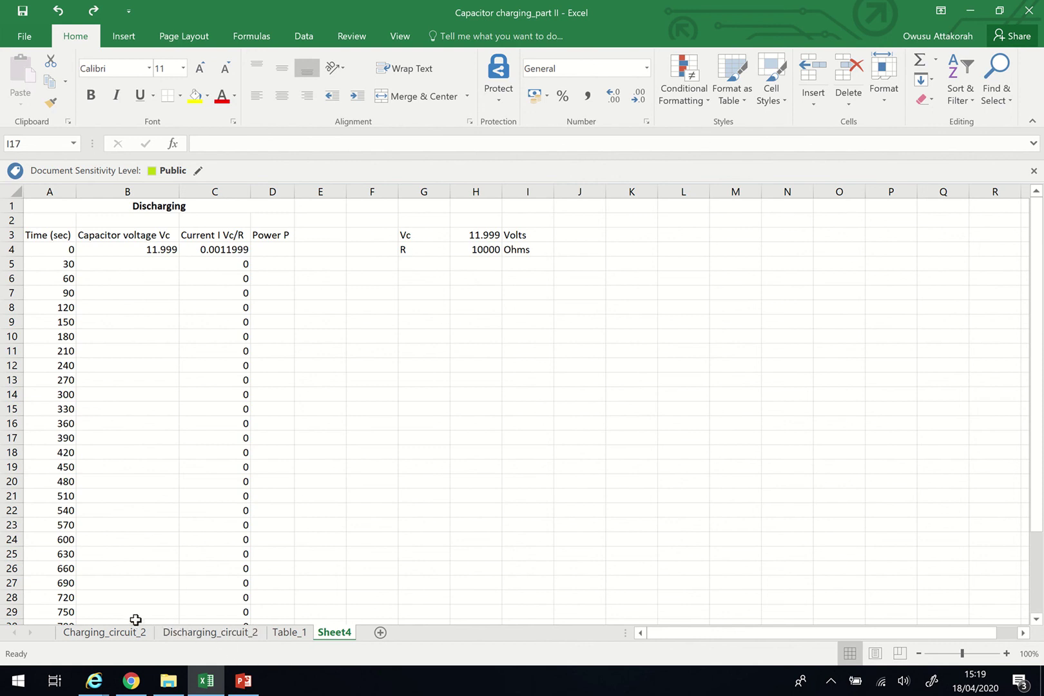
pyautogui.click(105, 632)
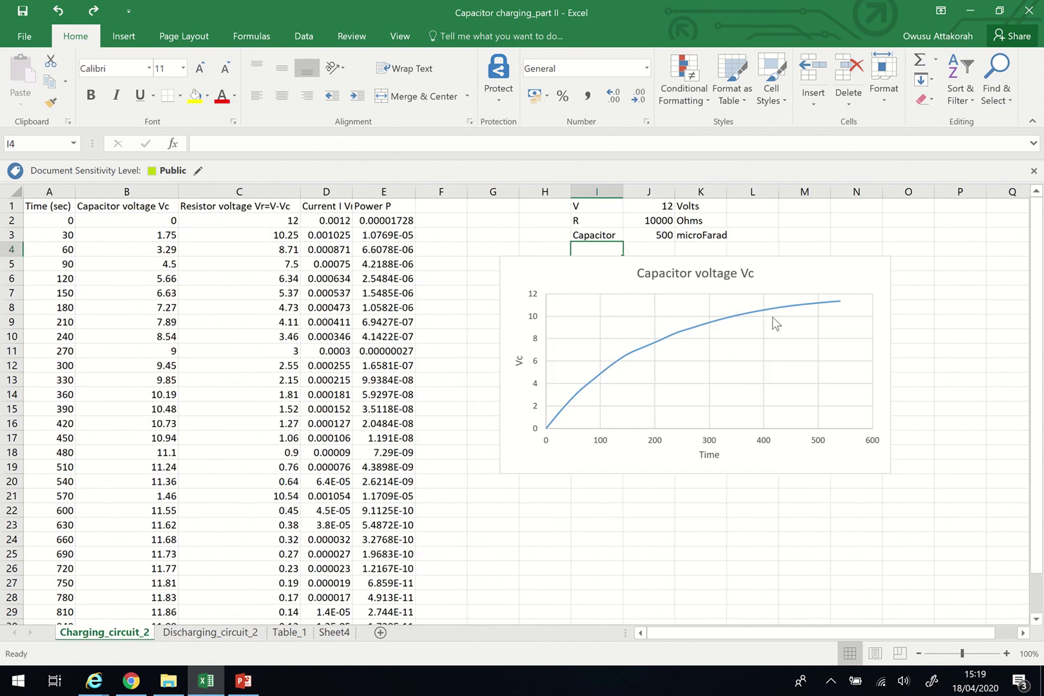
pyautogui.click(218, 633)
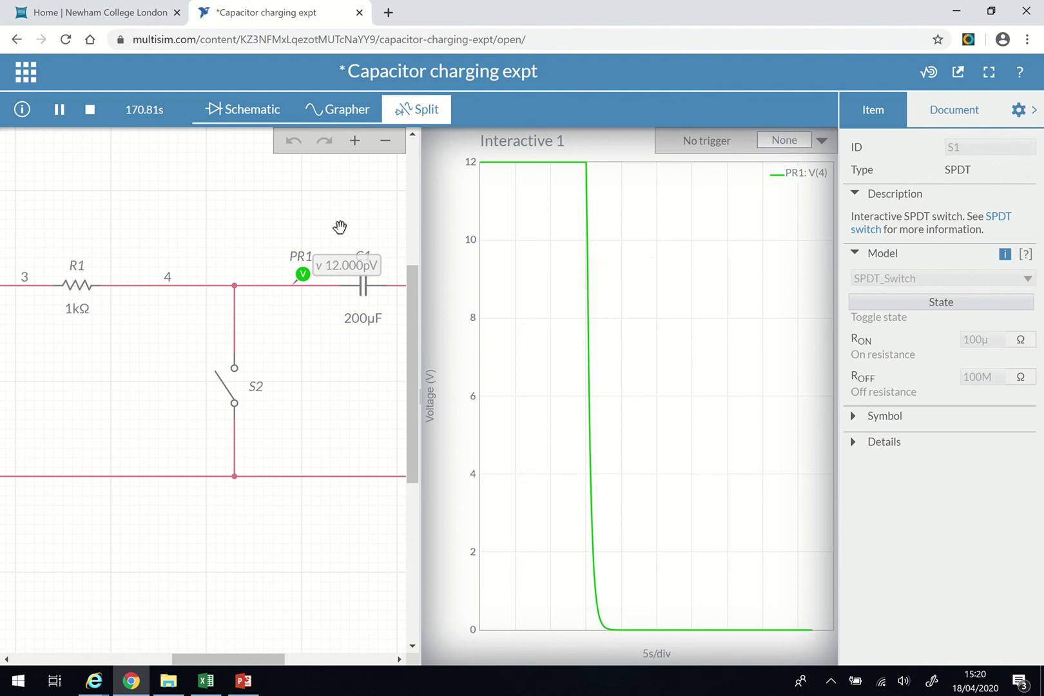
pyautogui.moveTo(505, 4)
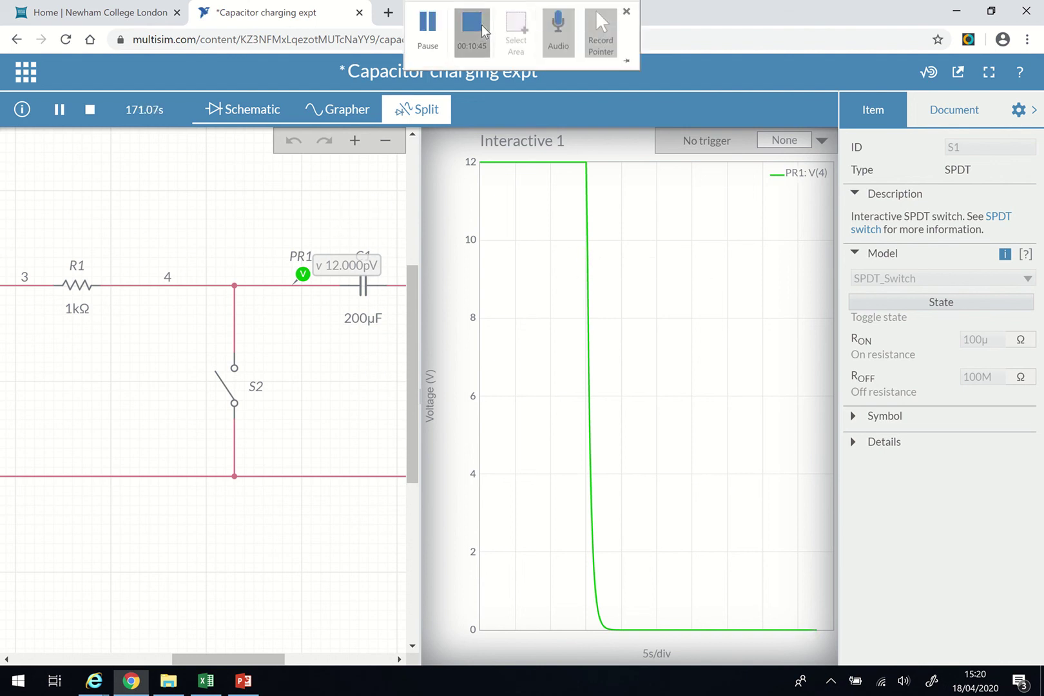